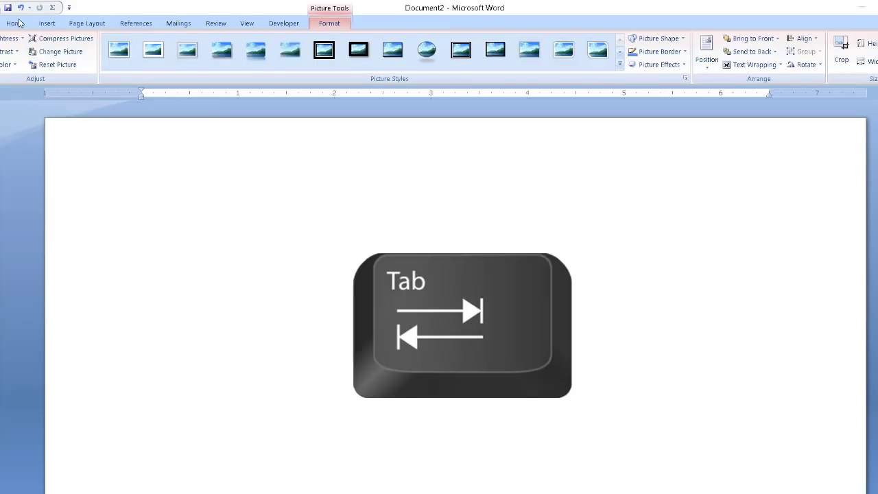
Select the Tab-key picture and switch to the Home ribbon tab.
click(463, 325)
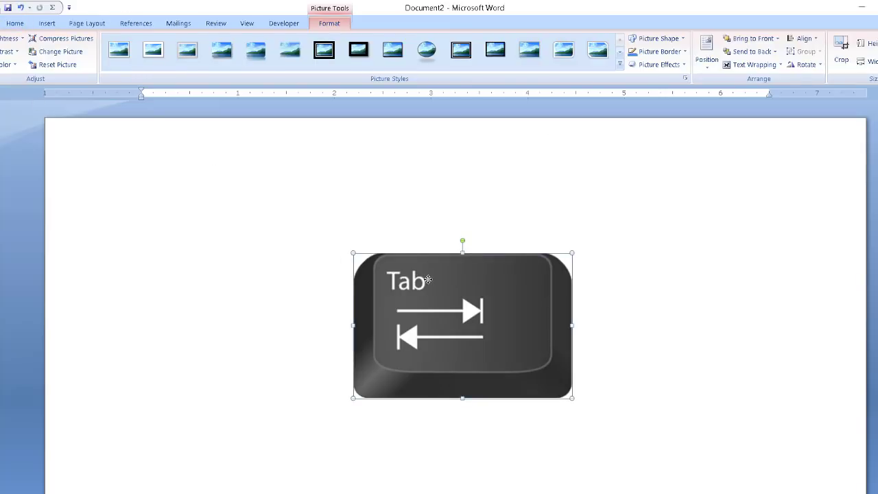
click(13, 24)
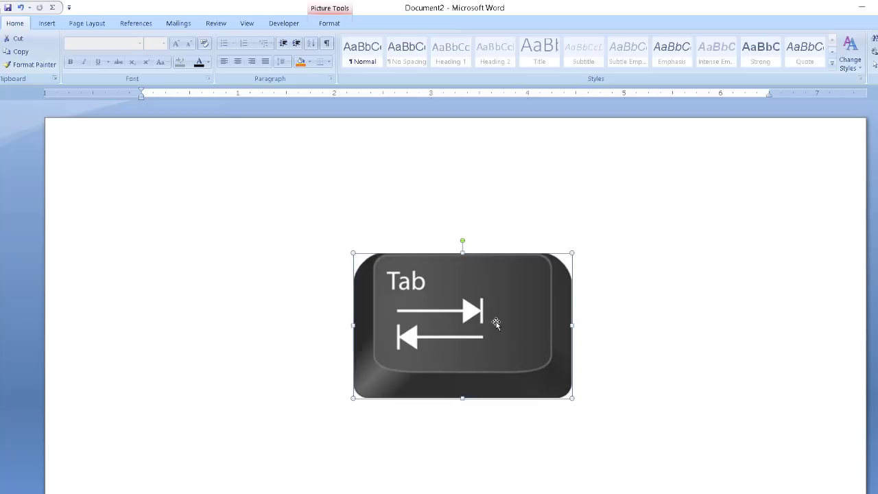
Drag the Tab-key picture down the page and delete it.
drag(496, 324, 483, 449)
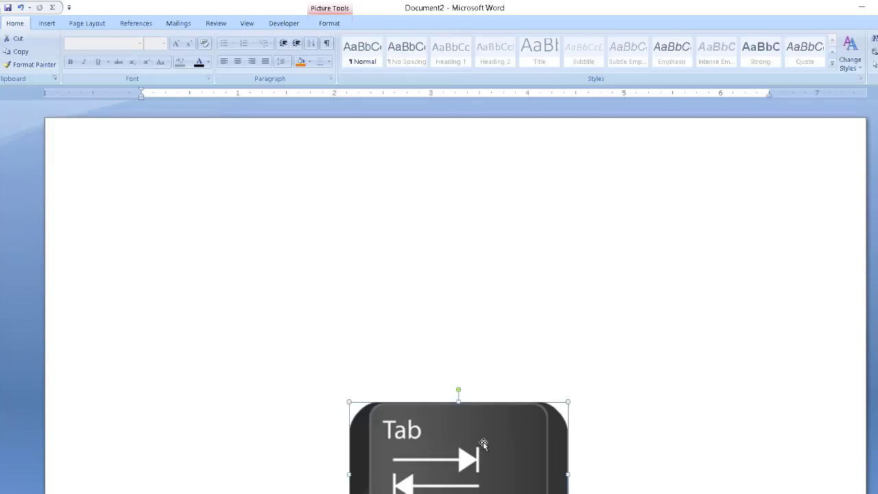
key(Delete)
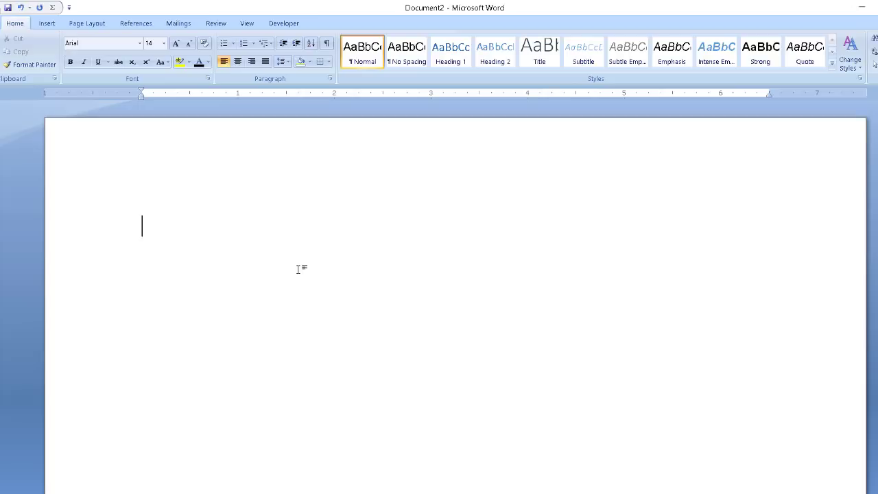
Type the heading 'Sl', 'Subject', 'Page' separated by tabs, fixing a typo.
text(Sl)
key(Tab)
text(Subject)
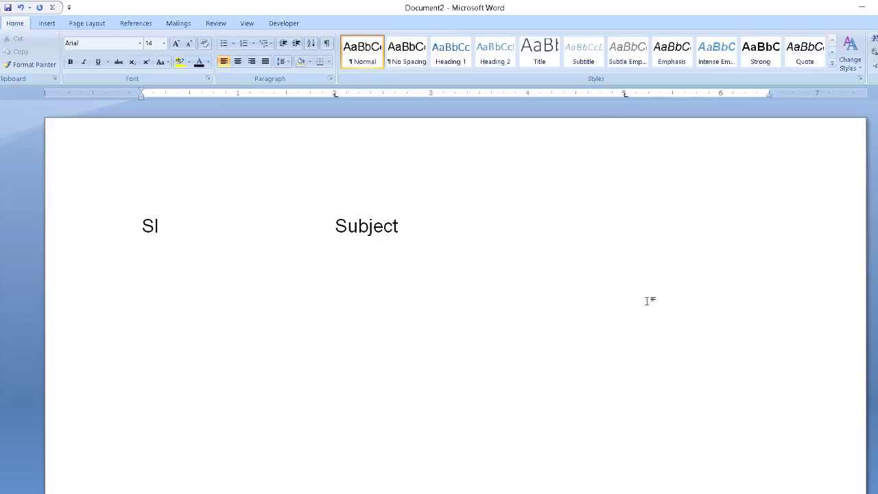
key(Tab)
text(Page)
Replace the tab gap after Subject with a row of dots and 'No'.
click(160, 227)
click(400, 226)
drag(400, 227, 568, 231)
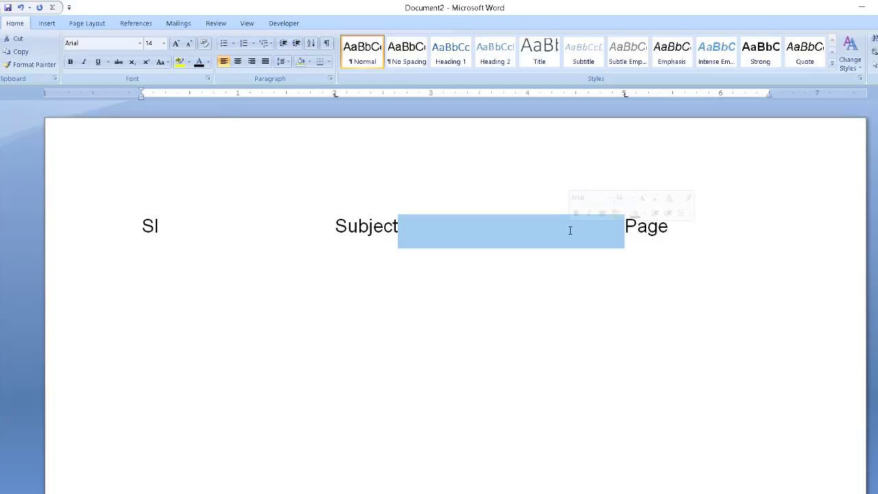
key(BackSpace)
text(.............................)
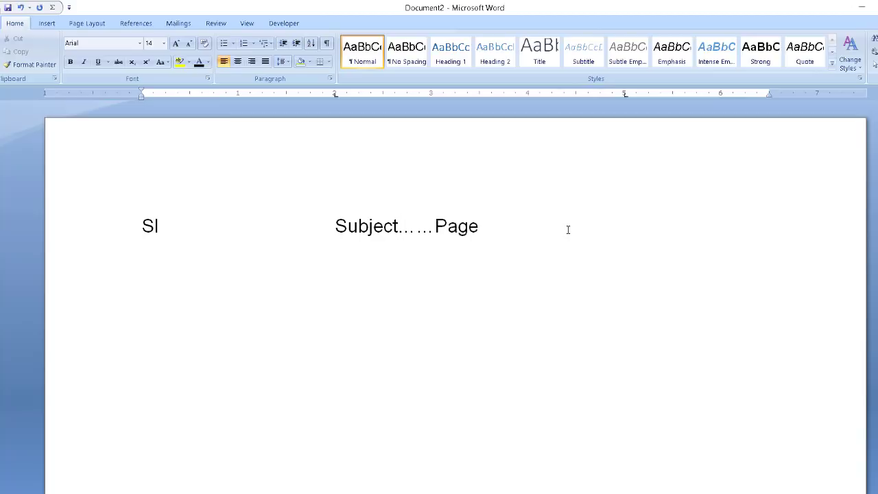
text(......)
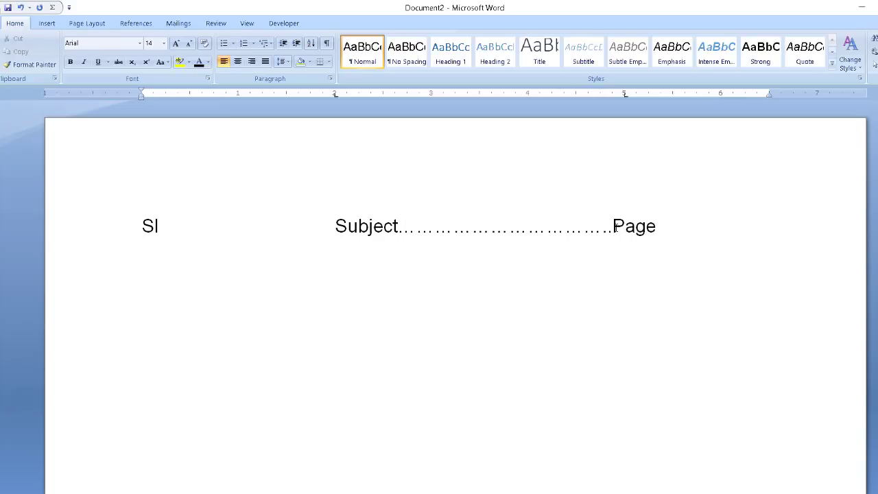
text( No)
Add a tab-separated row '01', 'MS Word', '01-05' below the heading.
key(Return)
text(01)
key(Tab)
text(MS )
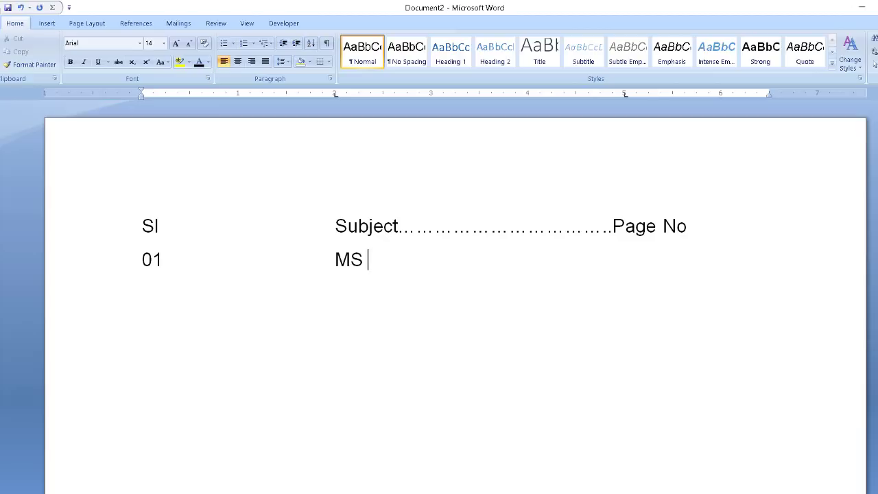
text(Word)
key(Tab)
text(01-05)
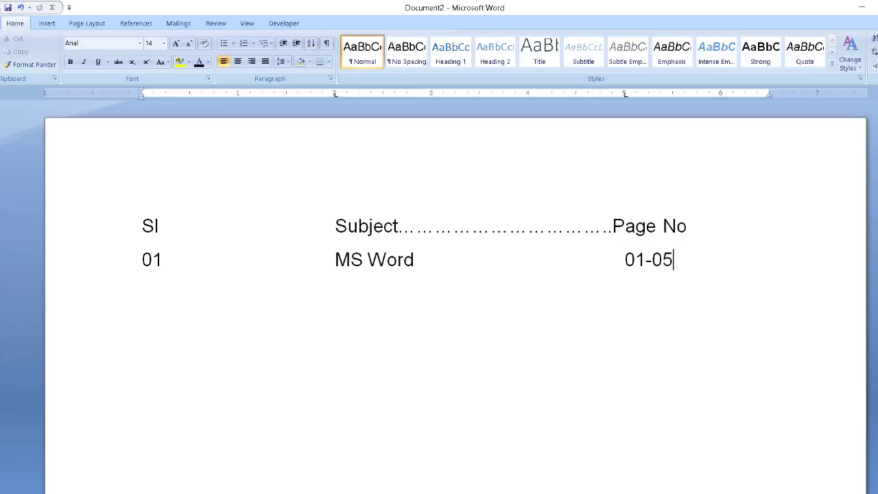
Delete the '01 MS Word 01-05' line and the 'Sl Subject Page No' heading line.
click(416, 264)
shift+click(560, 265)
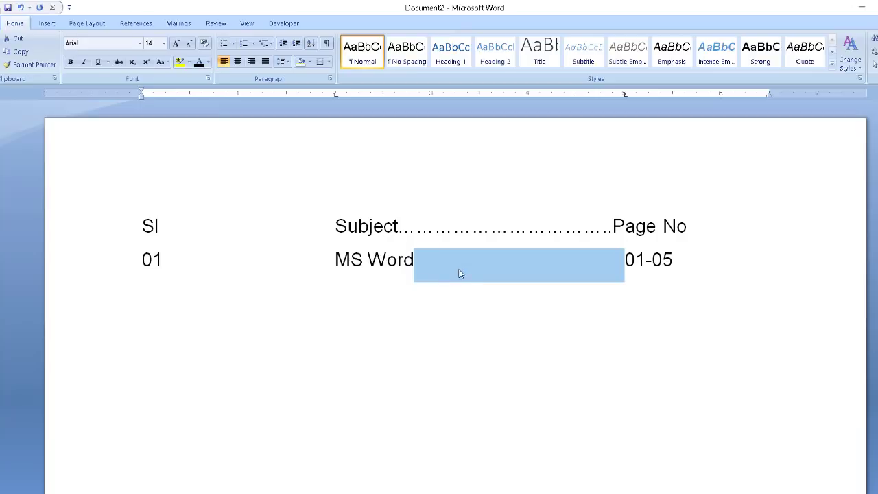
click(626, 267)
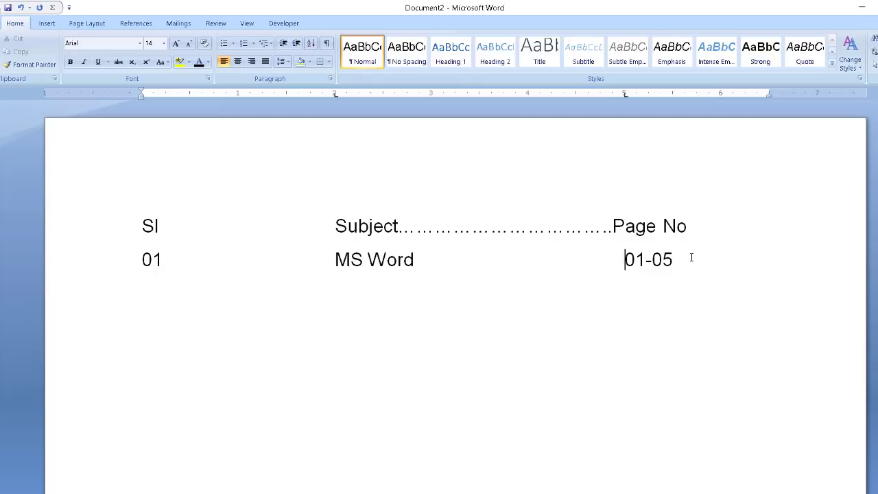
drag(693, 260, 121, 265)
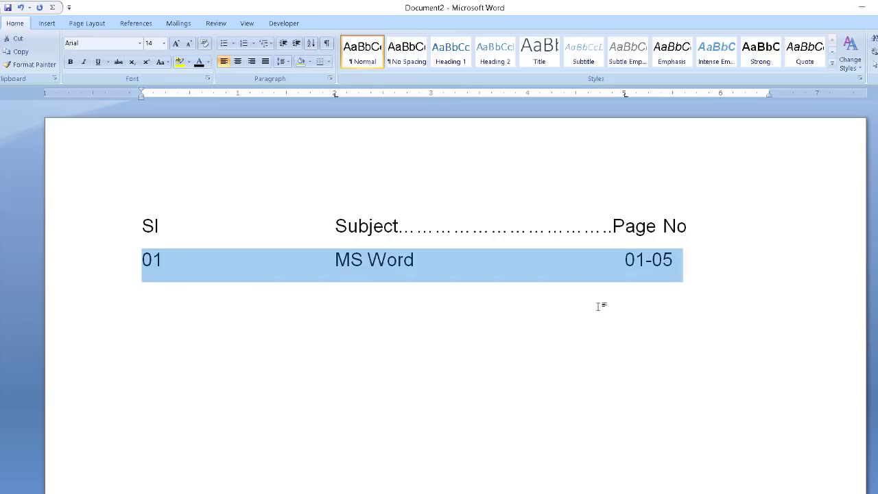
key(Delete)
click(110, 213)
key(Delete)
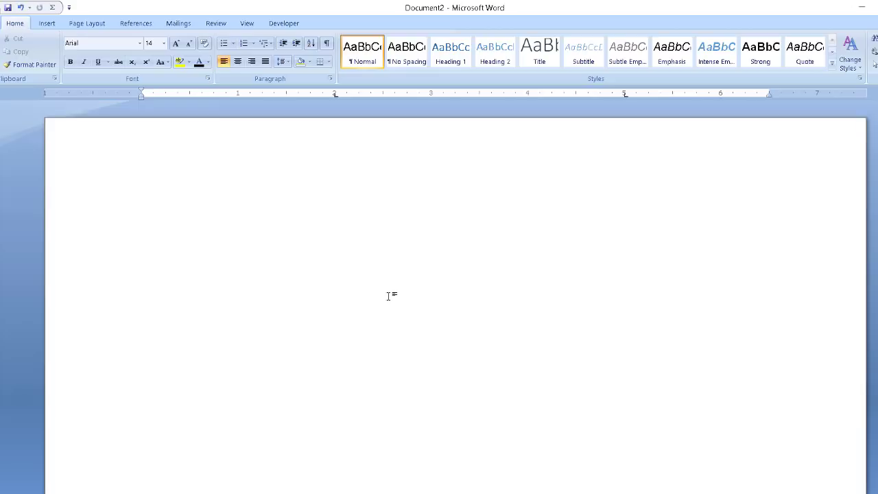
Type the Bengali heading সিরিয়াল নং, বিষয় সমূহ, পেজ নং across tab stops, then select the line.
text(সিরিয়াল)
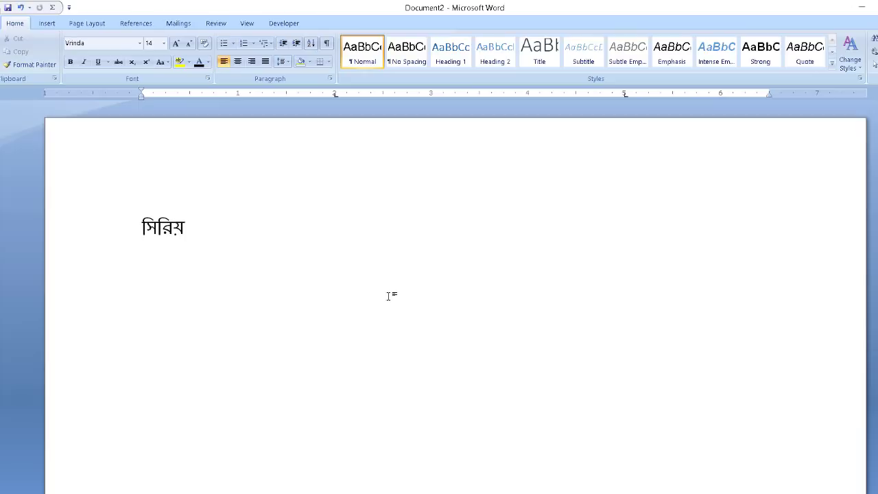
text( নঙ)
key(BackSpace)
text(ং)
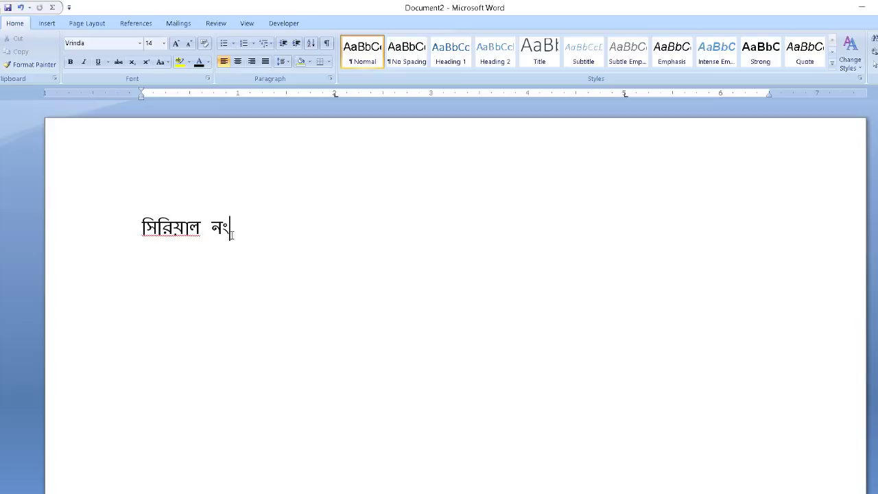
text(ঃ)
key(BackSpace)
key(Tab)
text(বিষয়)
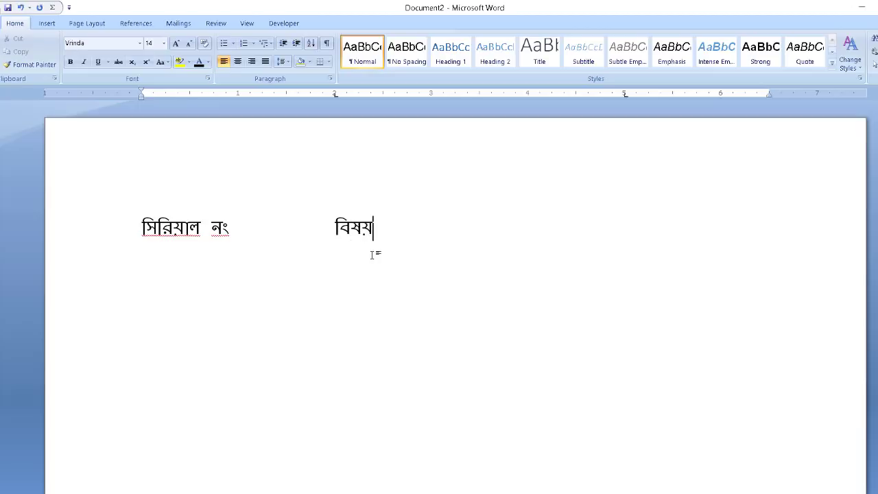
text( সমূহ)
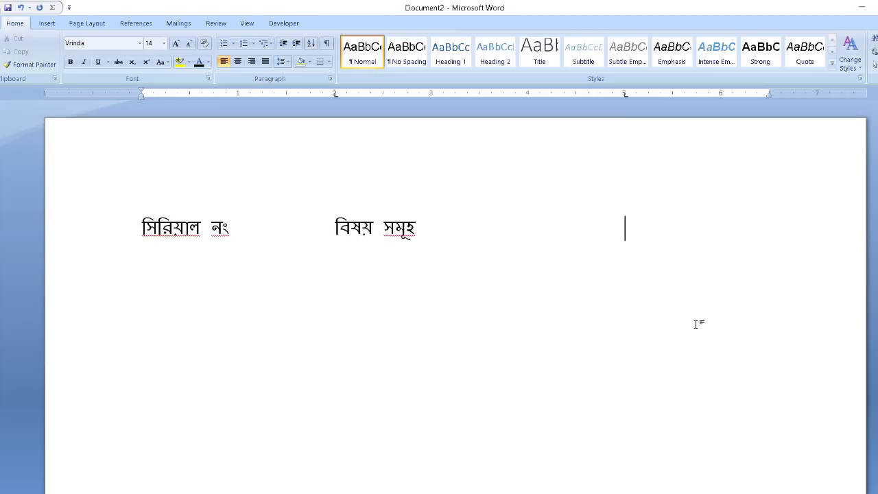
text(পেজ নং)
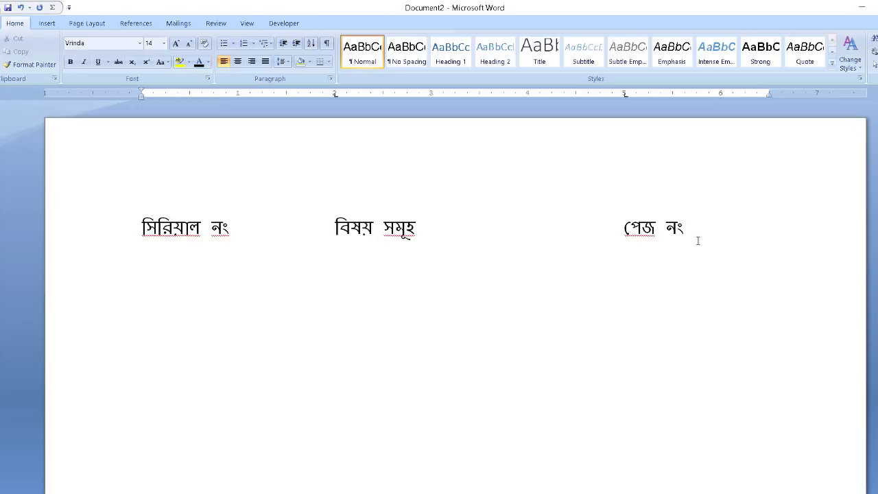
drag(700, 230, 118, 225)
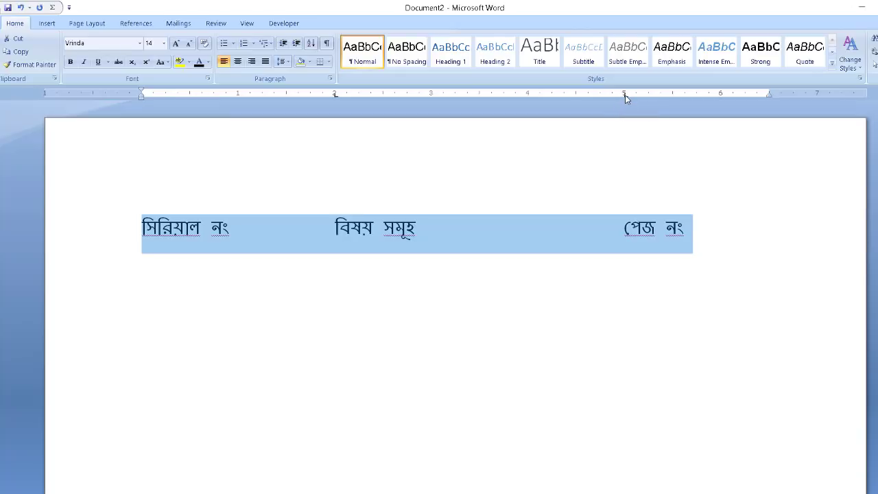
In the Tabs dialog, give the 5" tab stop the dotted leader 2 and apply it.
double_click(625, 95)
drag(387, 151, 200, 151)
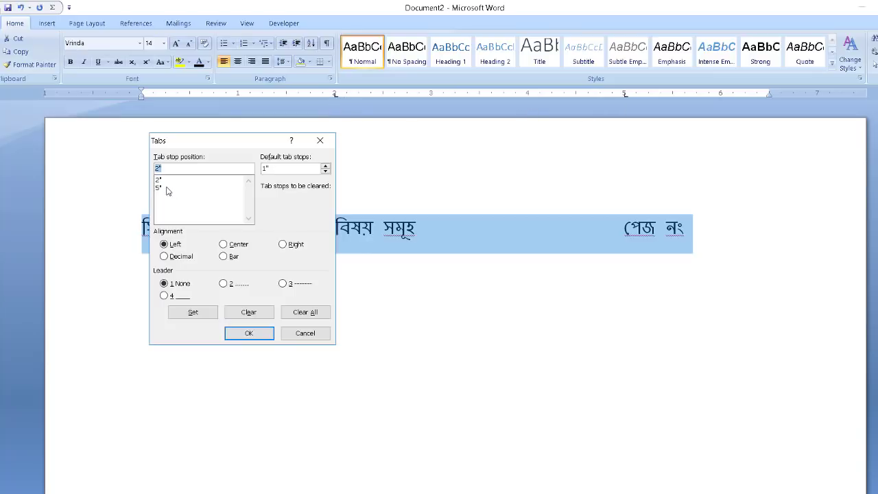
drag(493, 155, 493, 155)
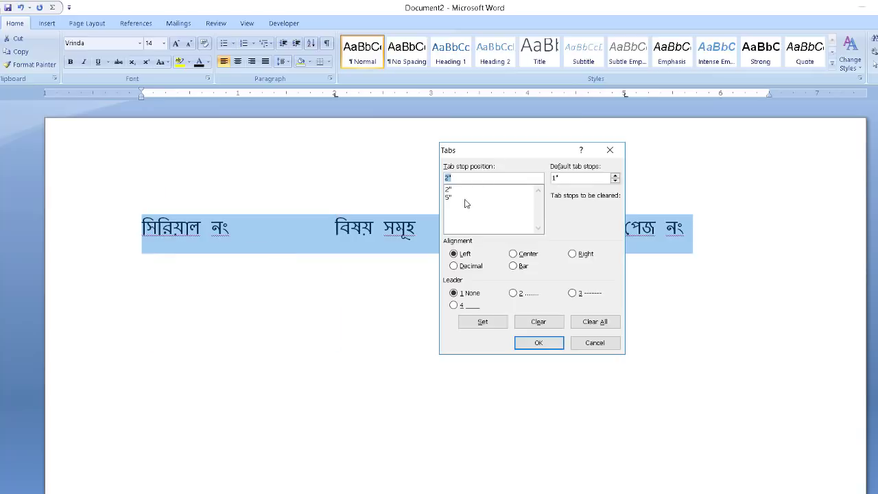
click(450, 198)
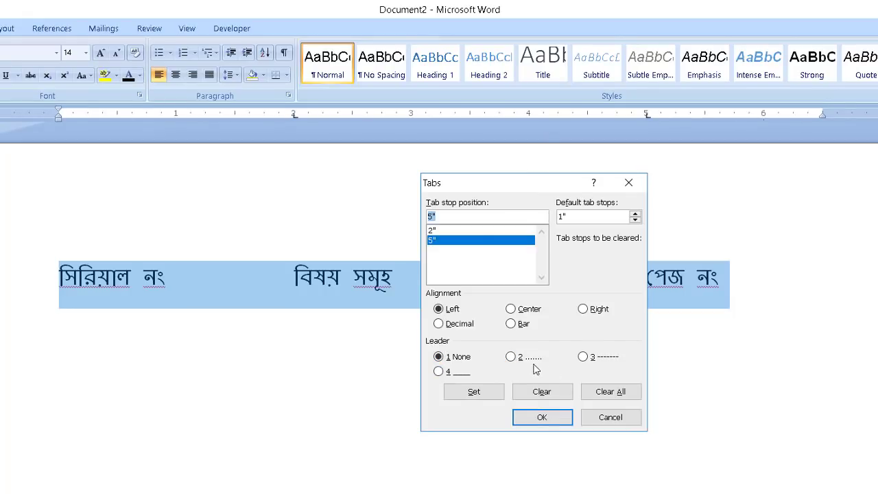
drag(520, 195, 470, 177)
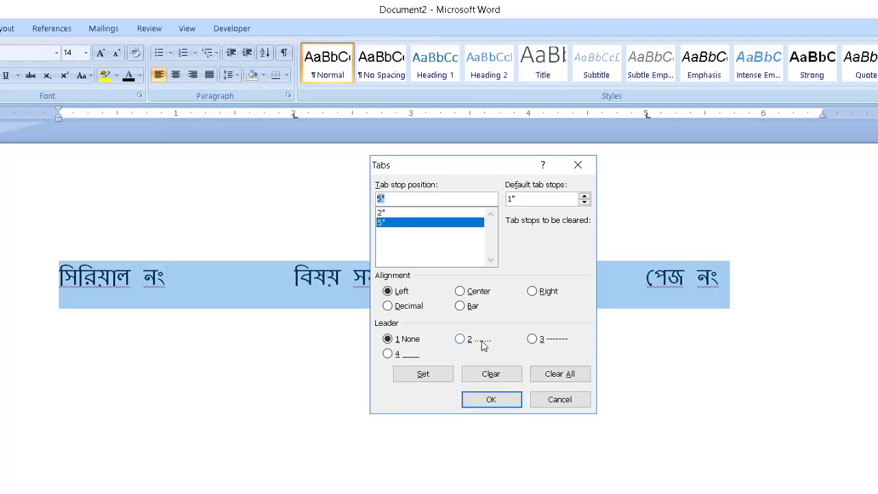
click(460, 340)
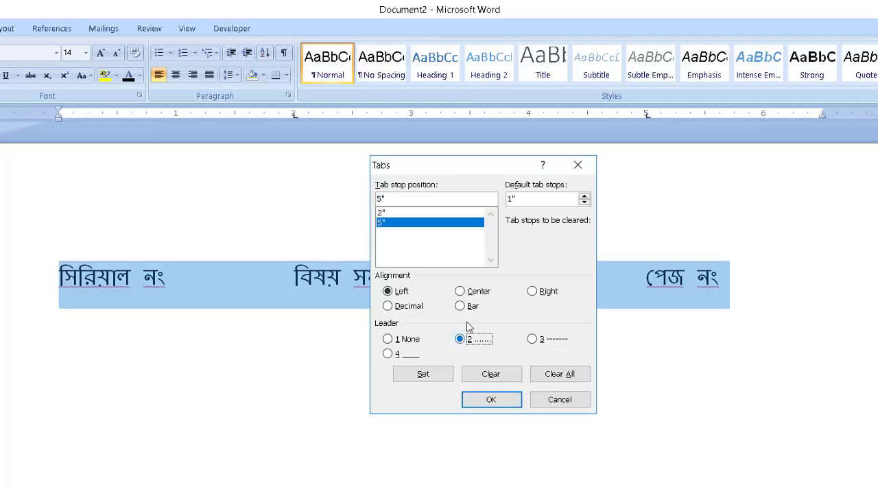
drag(429, 163, 263, 171)
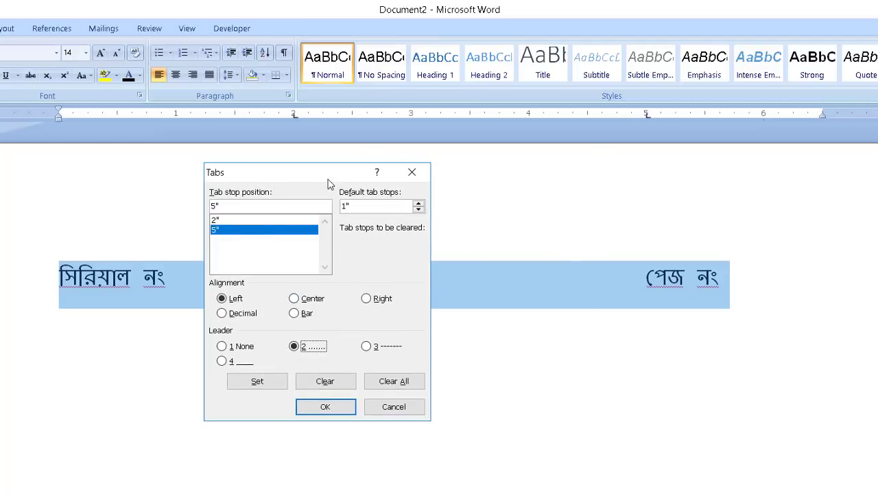
drag(327, 179, 230, 187)
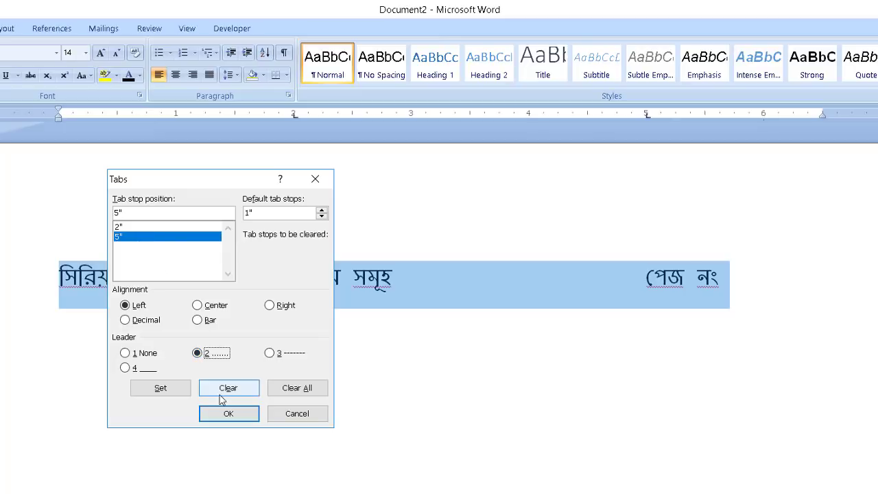
click(228, 414)
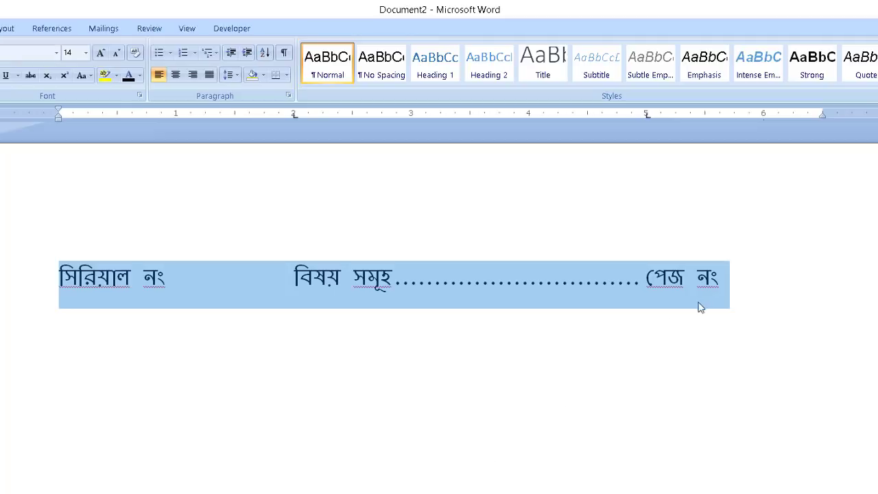
Add the first entry ০১, এমএস ওয়ার্ড, ০১ থেকে ০৫ below the heading.
click(750, 286)
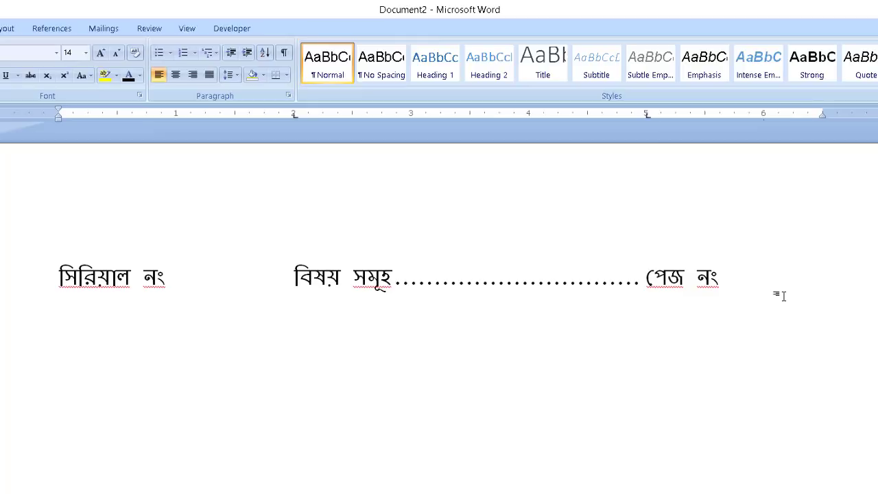
text(০১)
key(Tab)
text(এম)
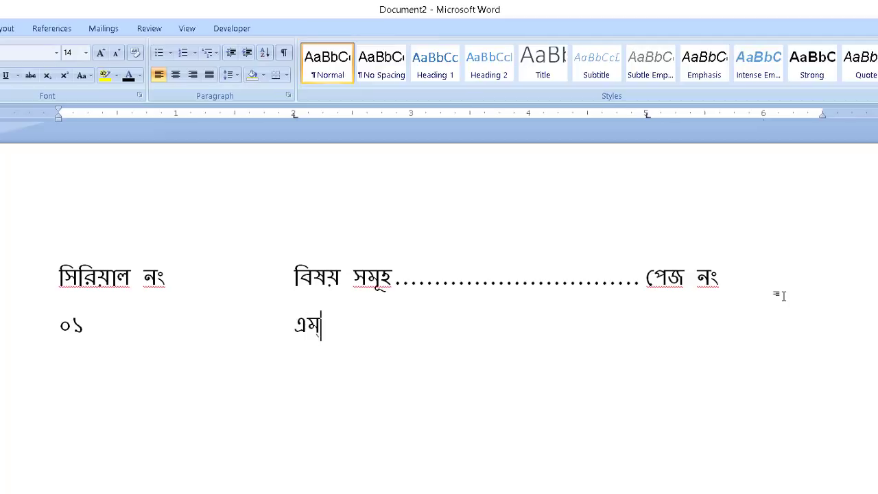
text(এস ওয়)
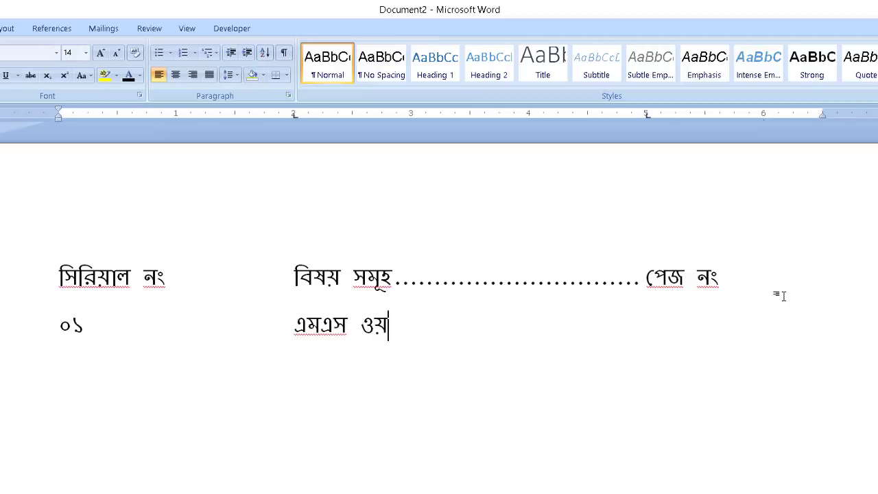
text(ার্ড)
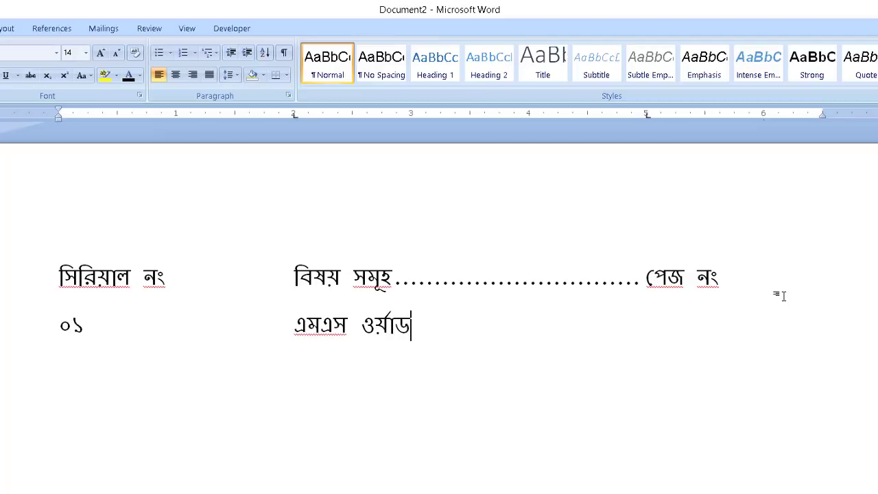
key(Tab)
text(০১ থেকে ০৫)
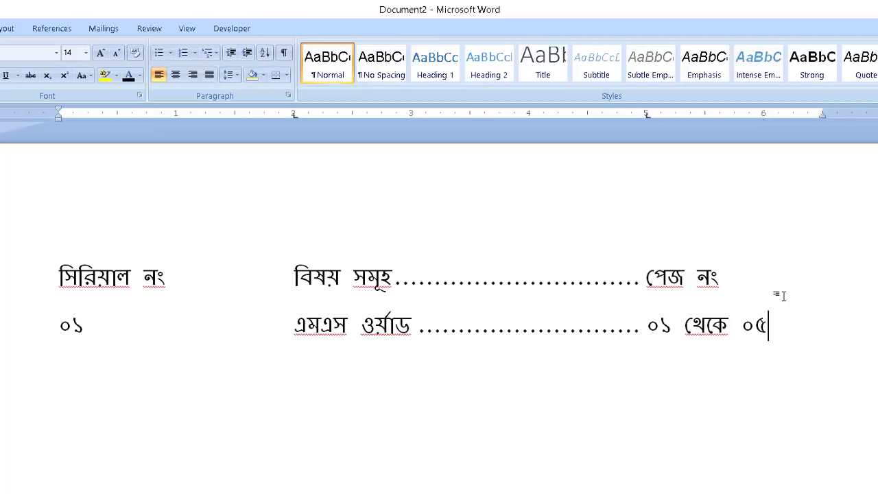
Add the second entry ০২, এমএস এক্সলে, ০৬ থেকে ১০ on a new line.
key(Return)
text(০২)
key(Tab)
text(্এমএ)
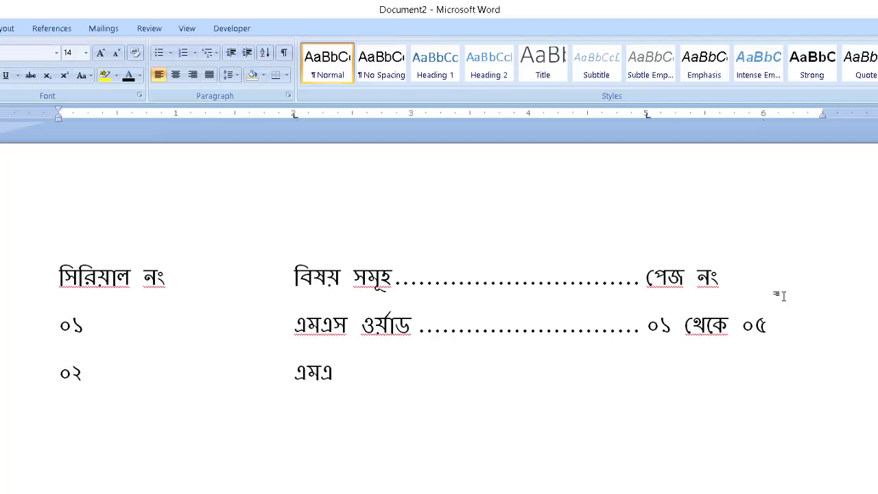
text(স এক্)
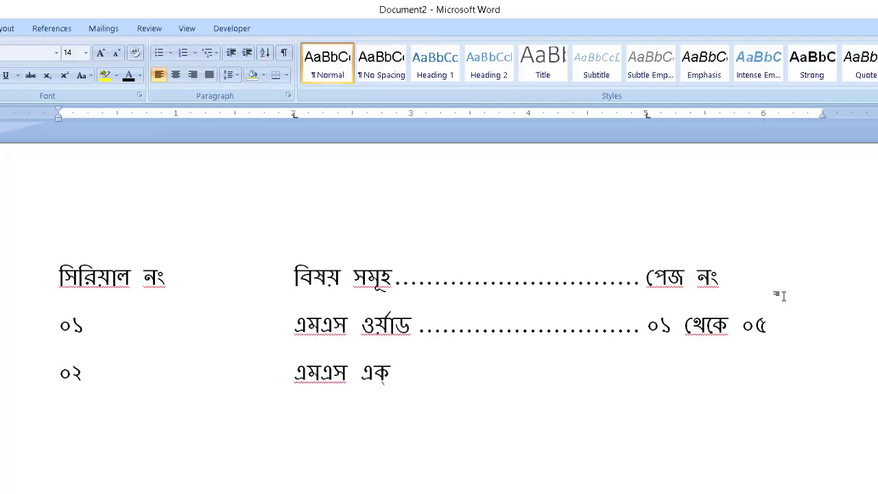
text(সলে)
key(Tab)
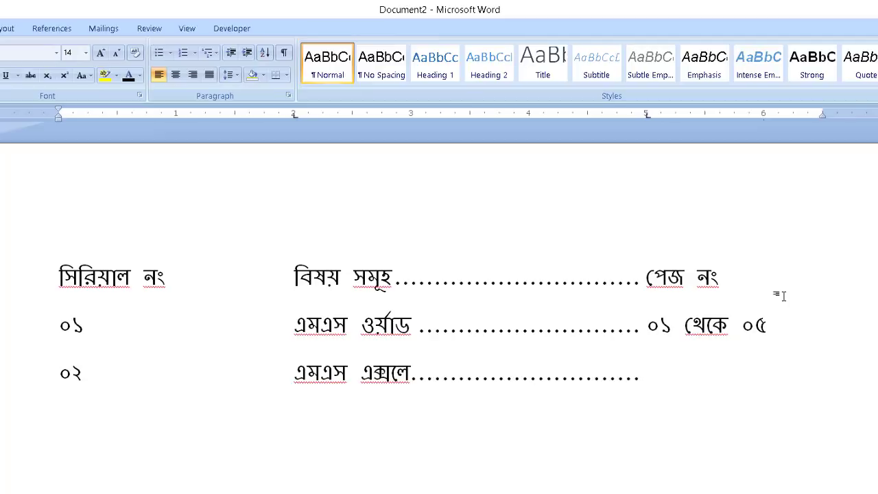
text(০৬ থেকে)
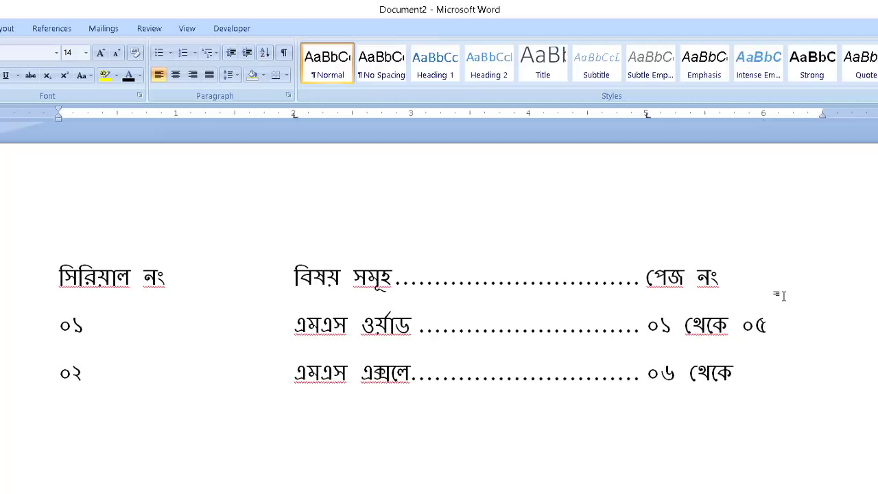
text( ১০)
Select all text, delete it, and open the Tabs dialog from the ruler.
key(ctrl+a)
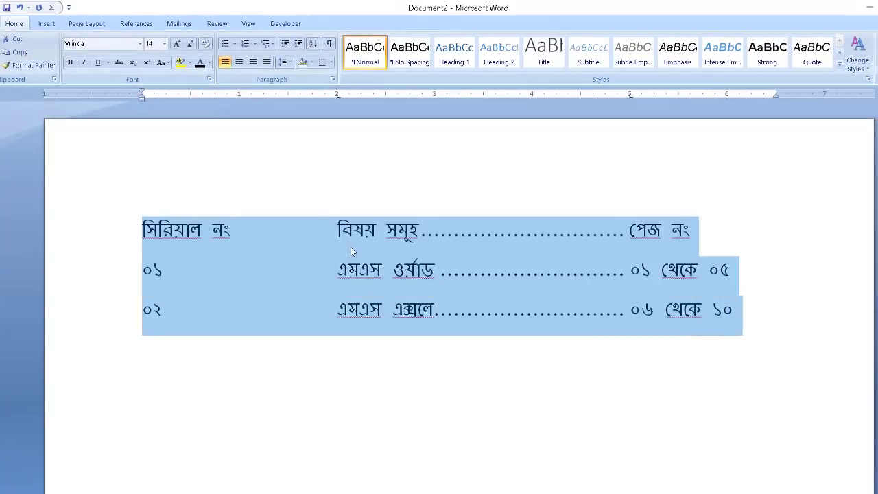
key(Delete)
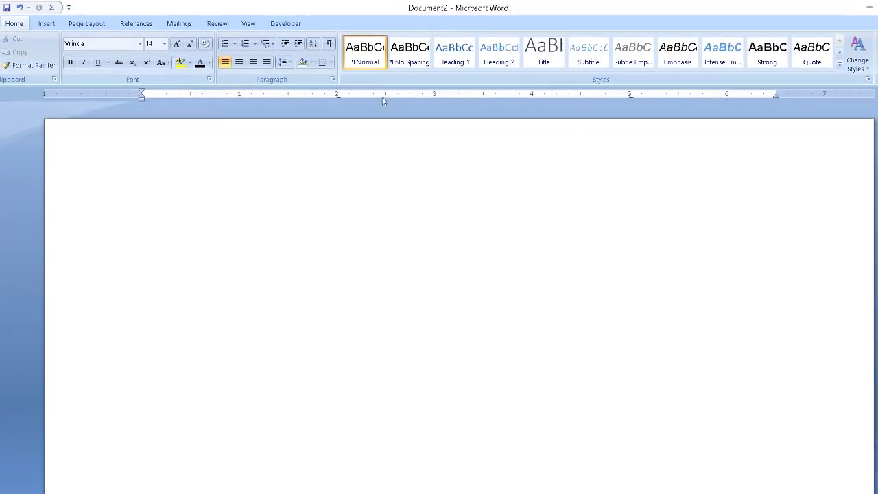
double_click(338, 95)
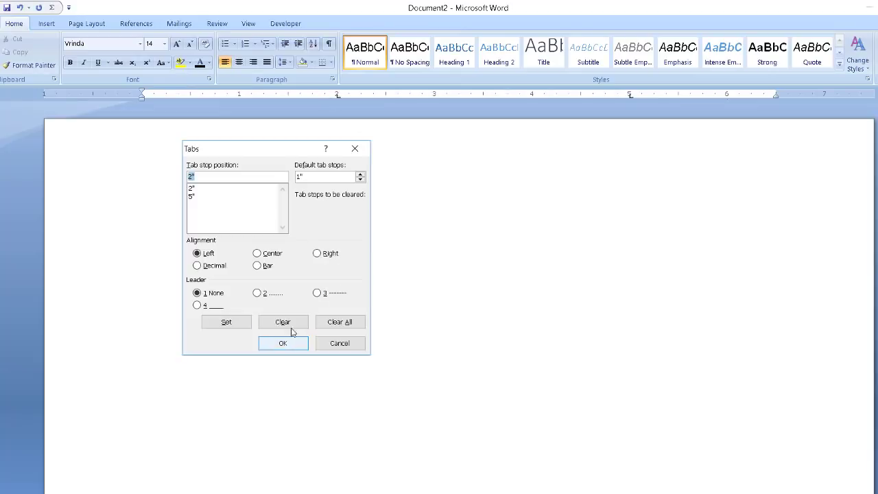
Clear all custom tab stops, then type and erase a test word নাম with a tab.
click(350, 323)
click(302, 344)
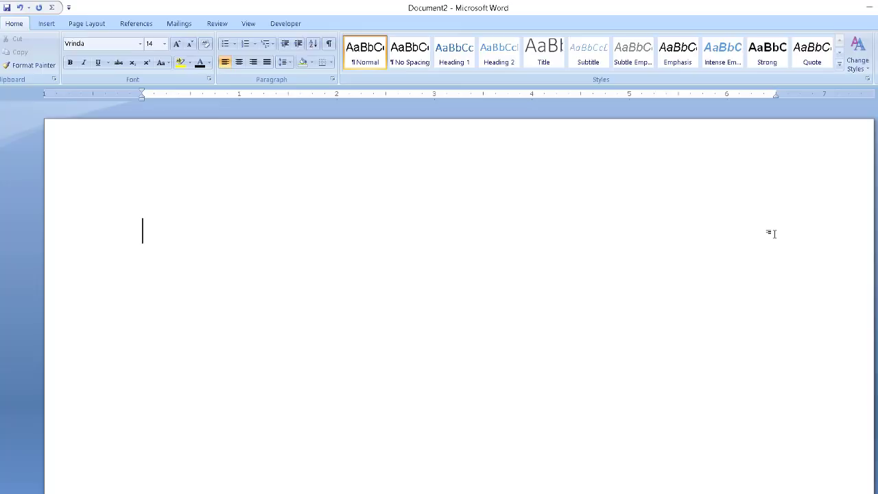
text(নাম)
key(Tab)
click(110, 231)
key(BackSpace)
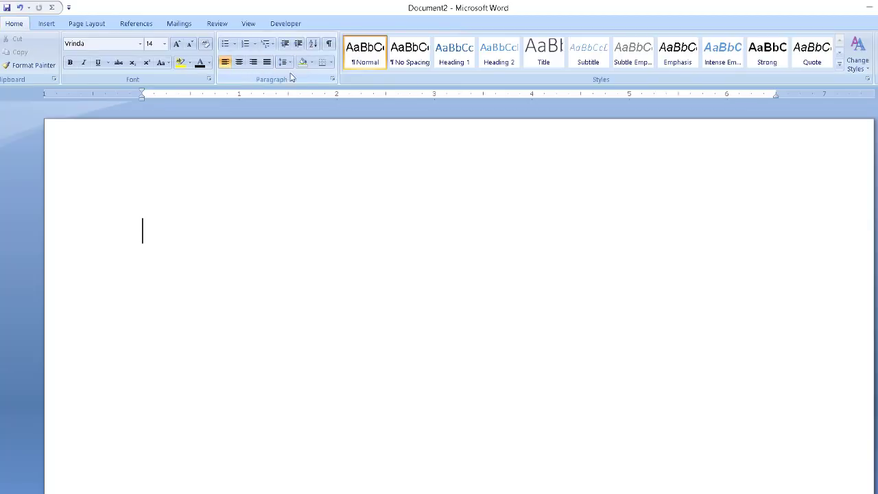
Set Default tab stops to 1.5" in the Tabs dialog opened from Paragraph settings.
click(334, 80)
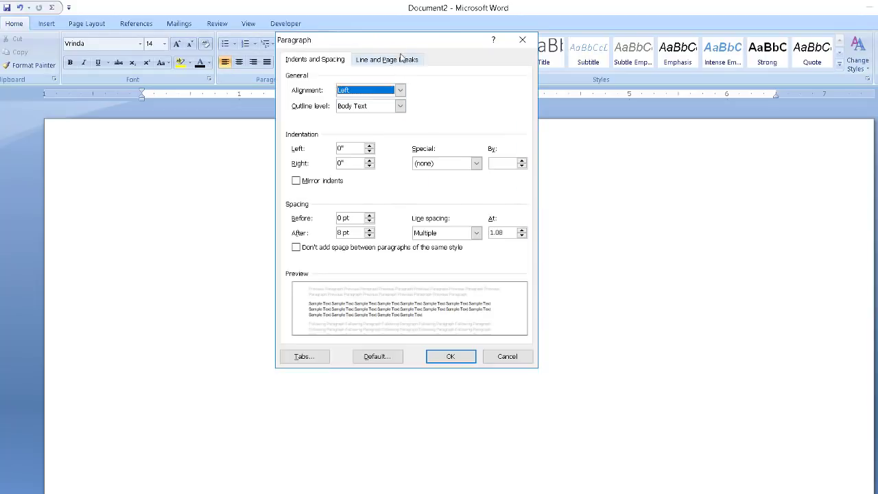
drag(400, 43, 420, 68)
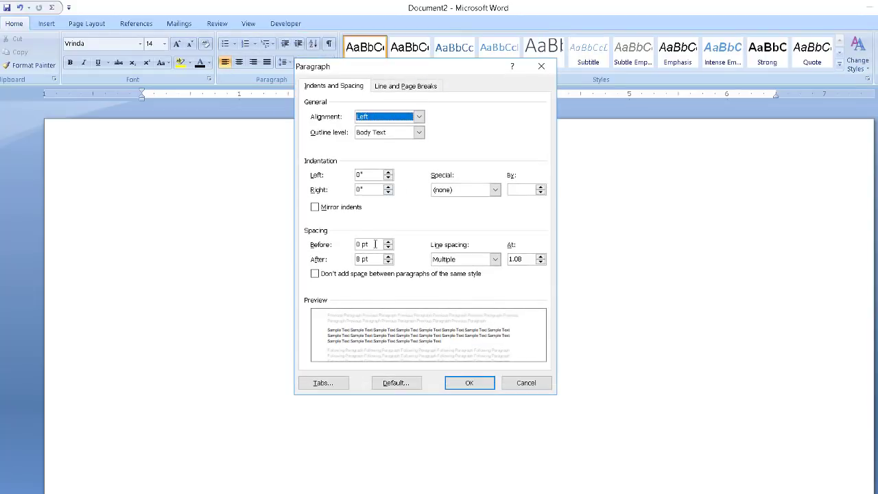
click(327, 388)
drag(309, 152, 393, 95)
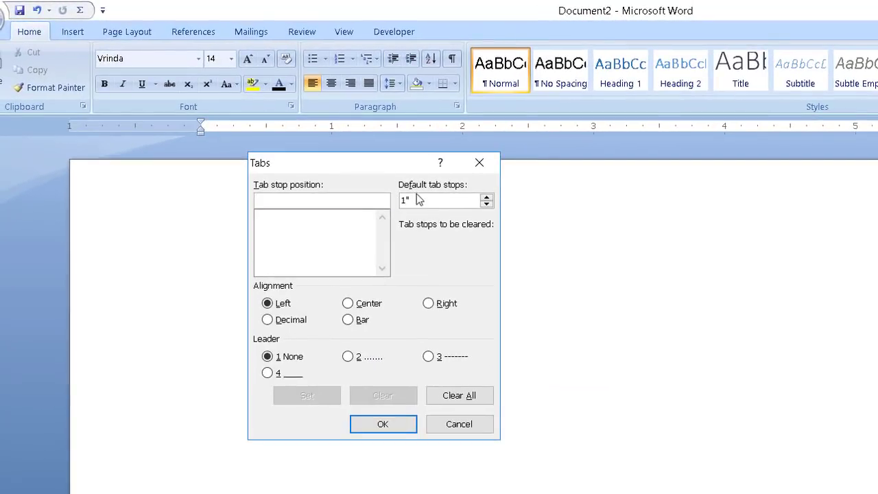
double_click(412, 199)
key(BackSpace)
click(423, 200)
click(419, 200)
click(392, 424)
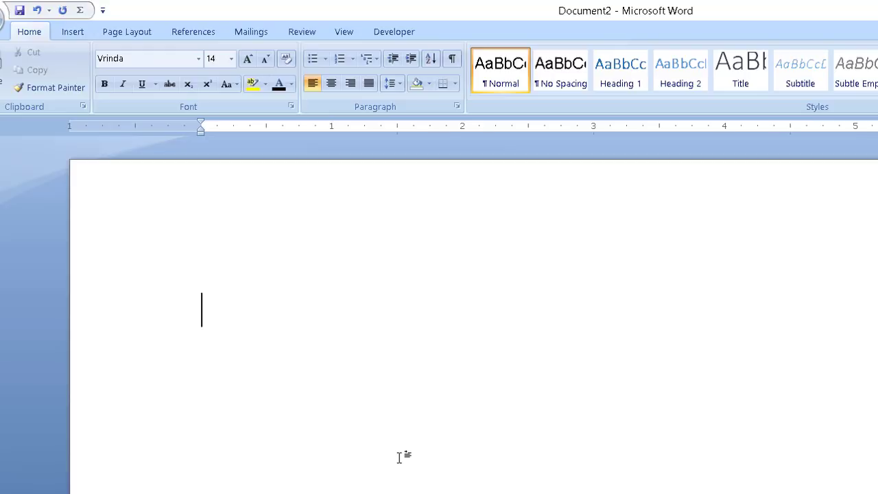
Type the tab-separated heading row নাম, পিতার নাম, মাতার নাম, জেলার নাম.
text(নাম)
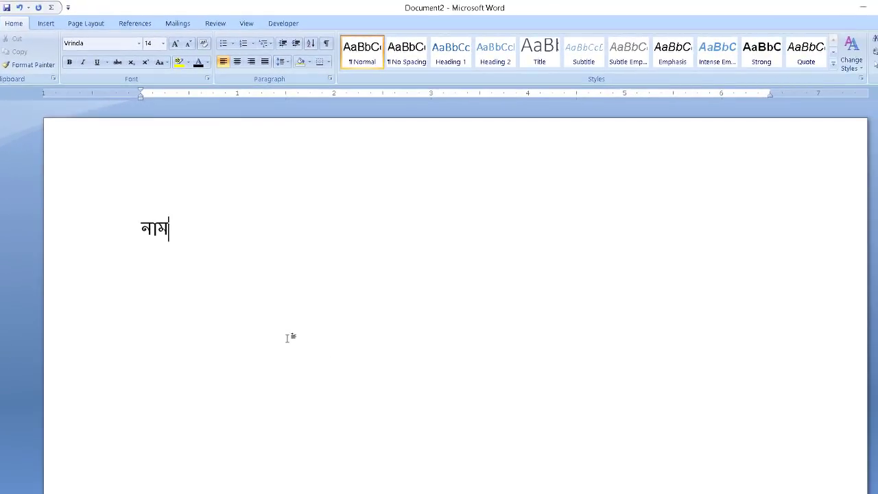
key(Tab)
key(Tab)
key(Tab)
text(পিতার ন)
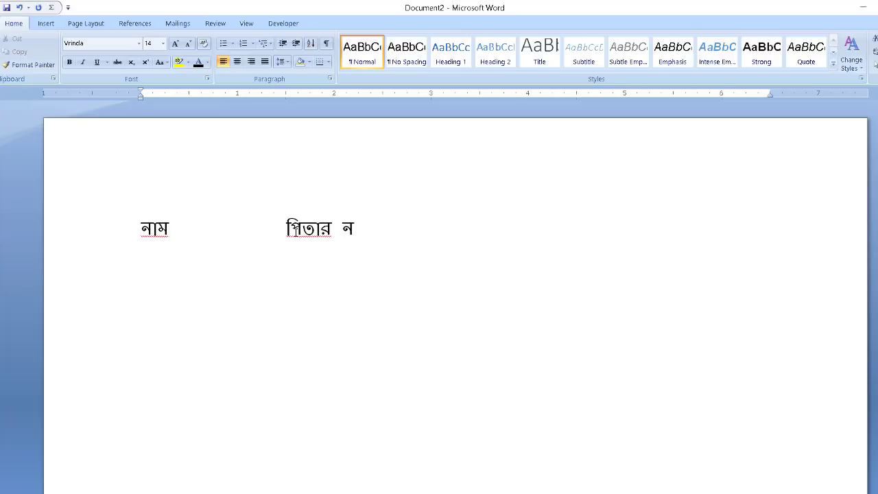
text(াম)
key(shift+Home)
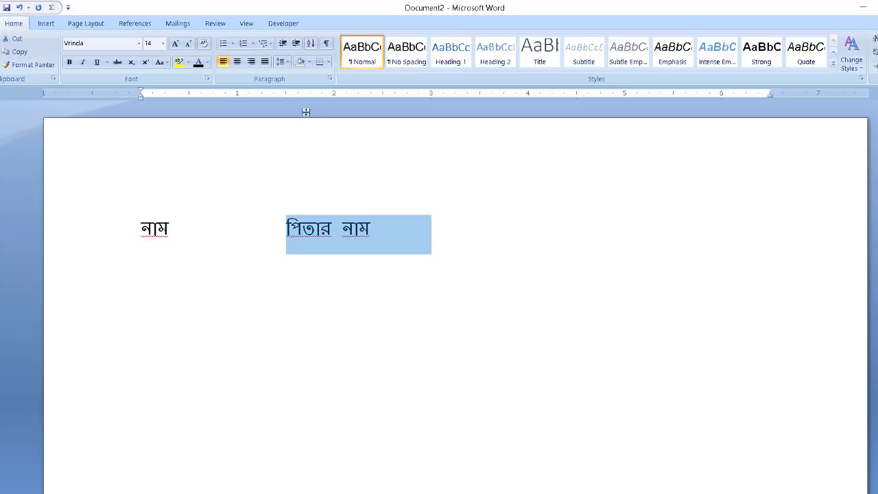
click(436, 229)
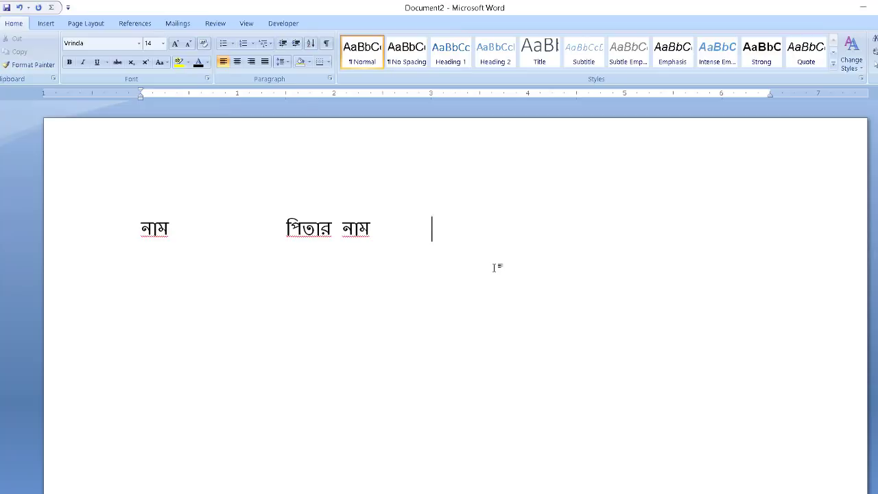
text(মাতার নাম)
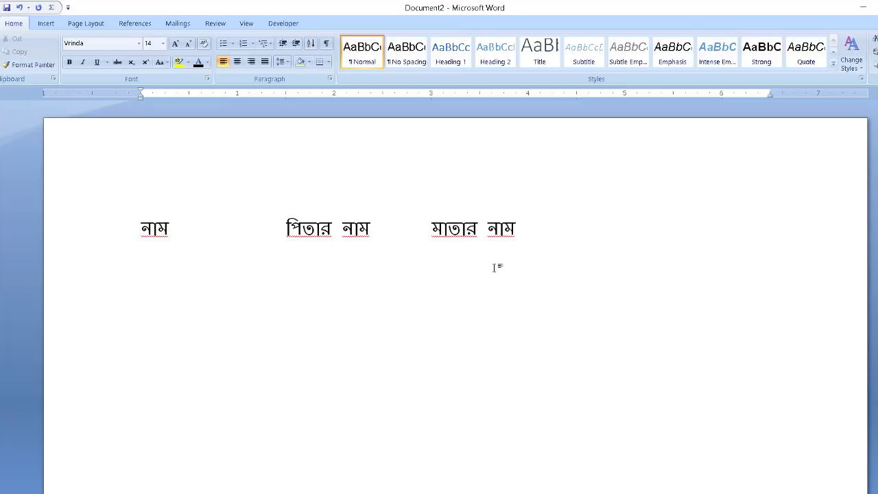
text(জেলার নাম)
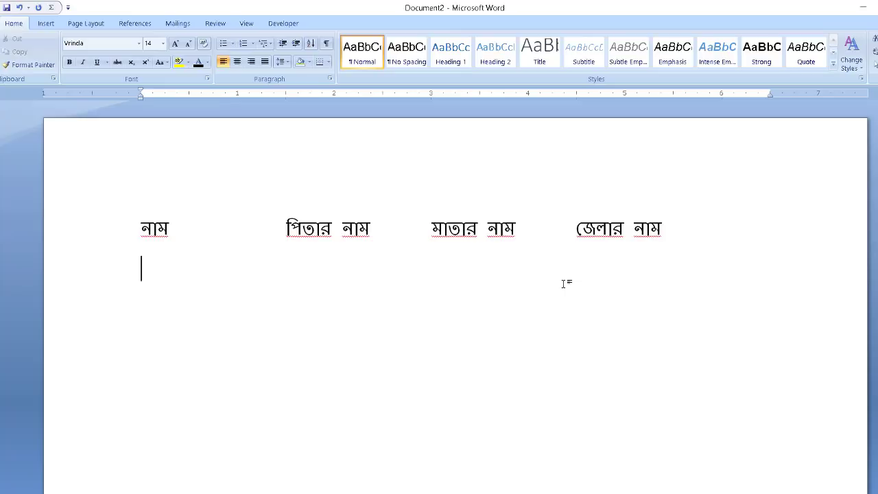
Enter the first data line: তানভীর, মিজানুর, হোসনেয়ারা, পিরোজপুর, separated by tabs.
text(তানভীর)
key(Tab)
text(মিজানুর)
key(Tab)
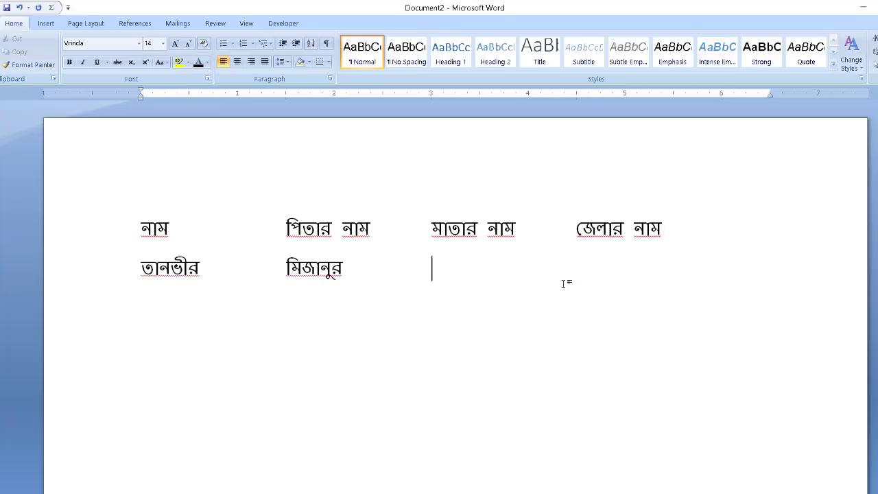
text(হোসনেয়)
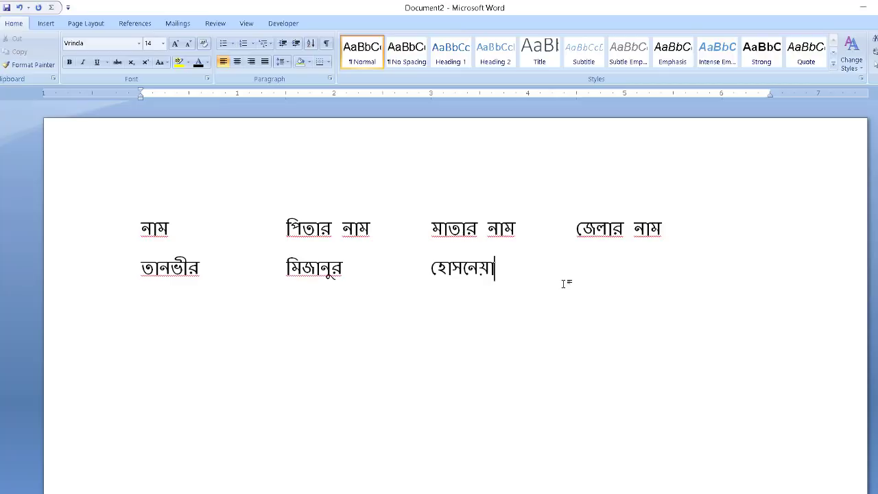
text(ারা)
key(Tab)
text(পি)
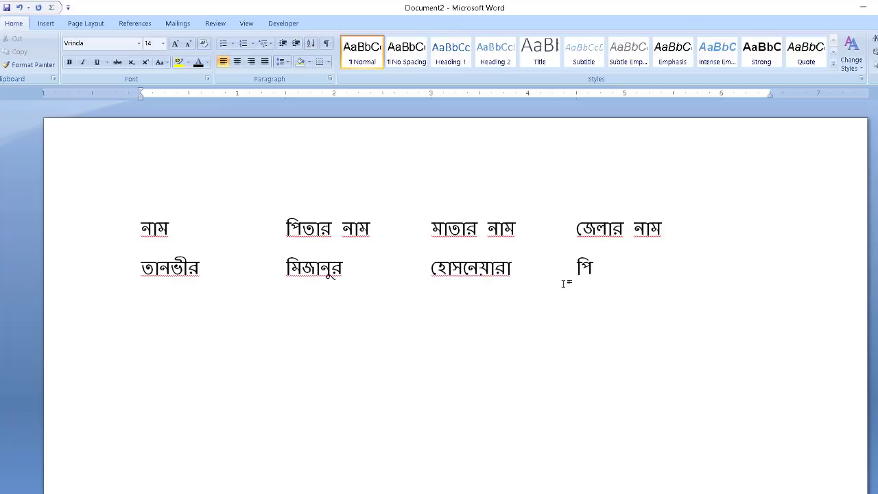
text(রোজপু)
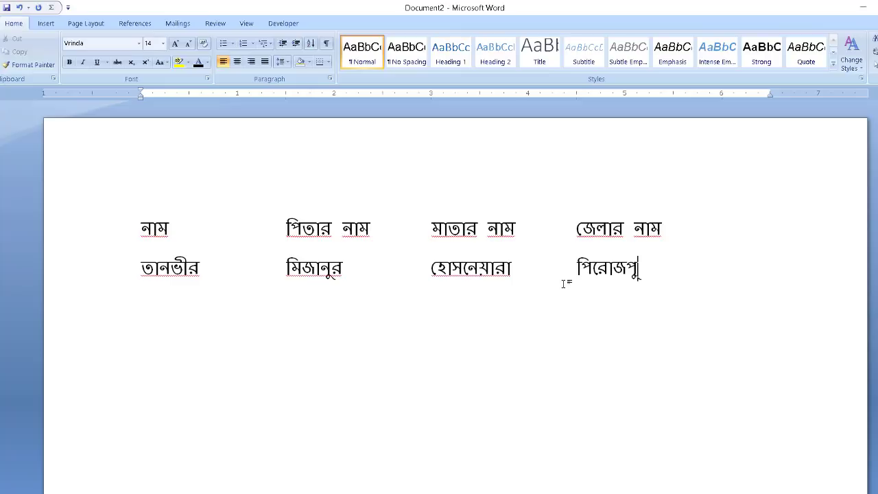
text(র)
Duplicate the data line into four identical rows and select everything from heading to last row.
drag(675, 273, 192, 291)
key(ctrl+c)
click(193, 291)
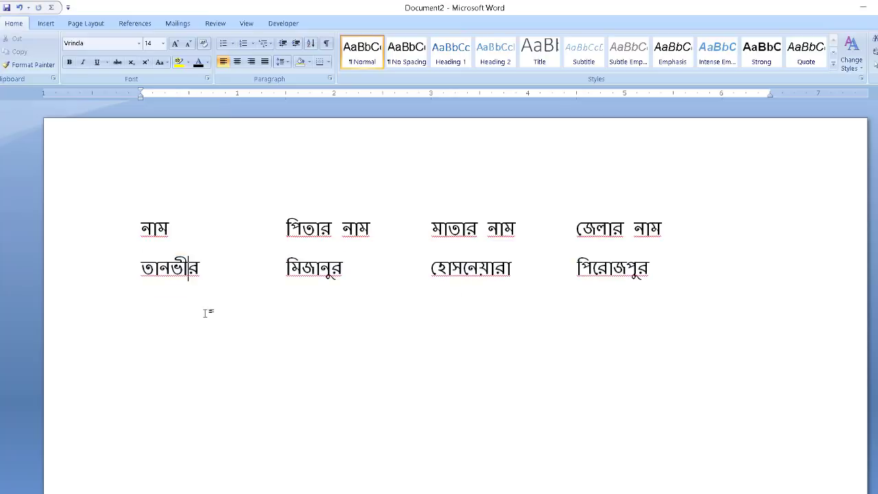
click(657, 273)
key(ctrl+v)
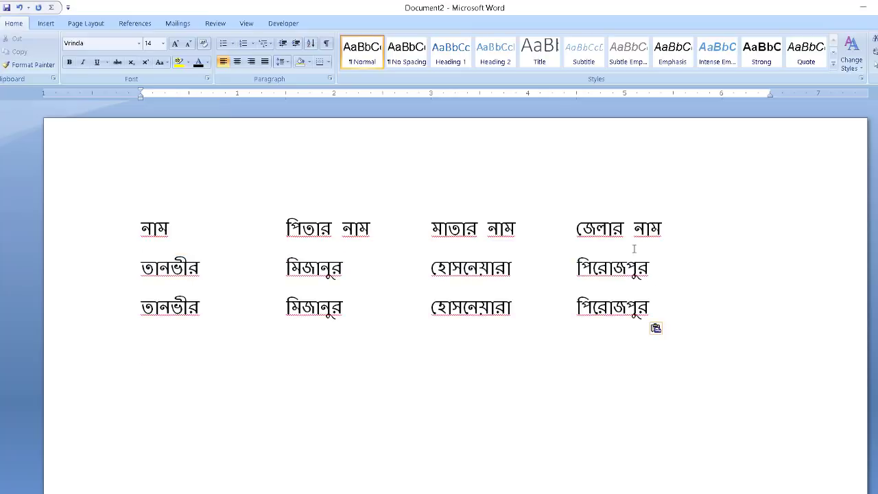
key(ctrl+v)
key(ctrl+v)
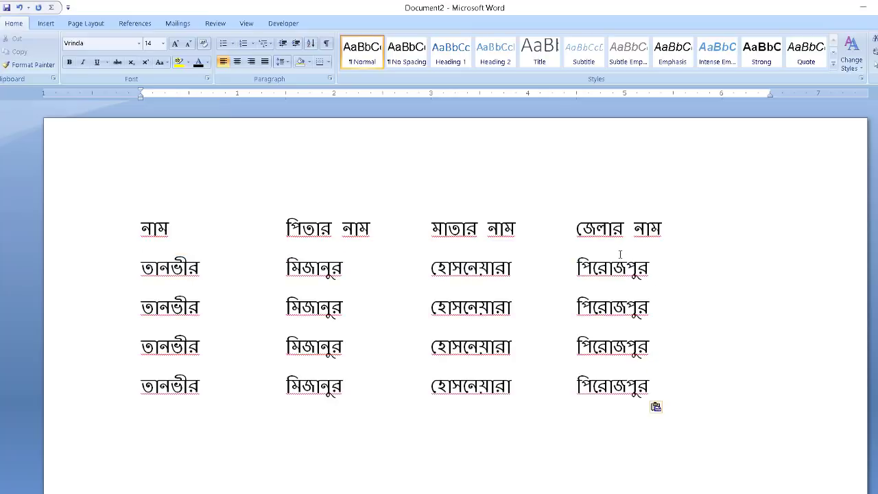
drag(672, 394, 142, 222)
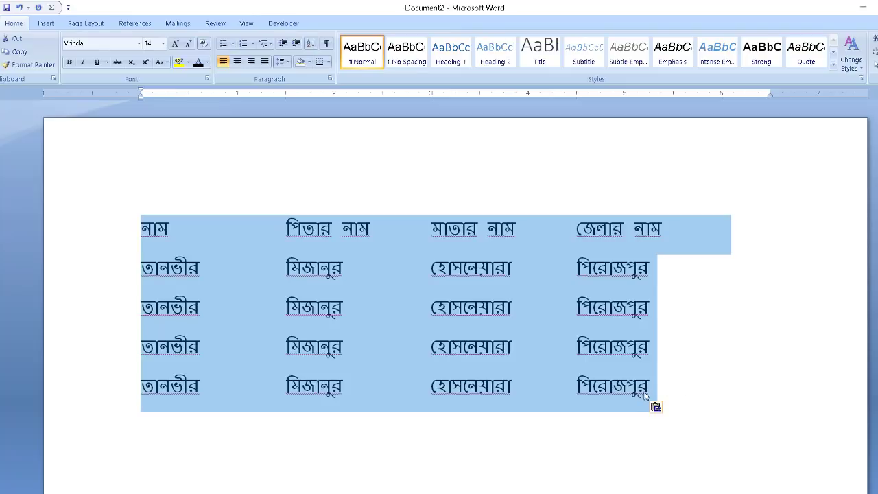
drag(653, 385, 137, 227)
Convert the selected lines into a 5-column table with Convert Text to Table, separated by tabs.
click(45, 23)
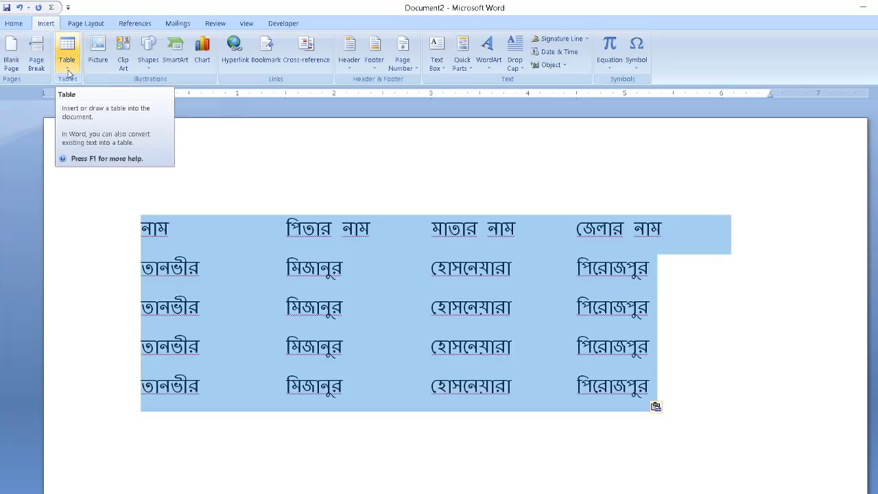
click(67, 61)
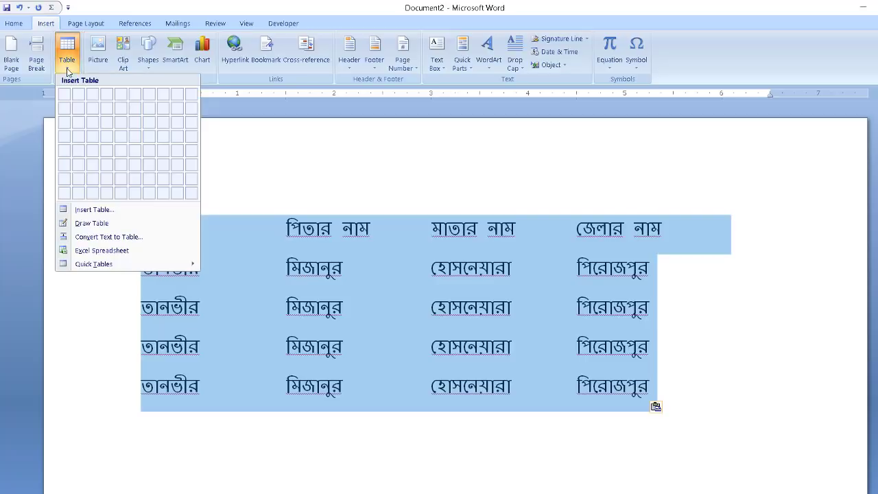
click(106, 237)
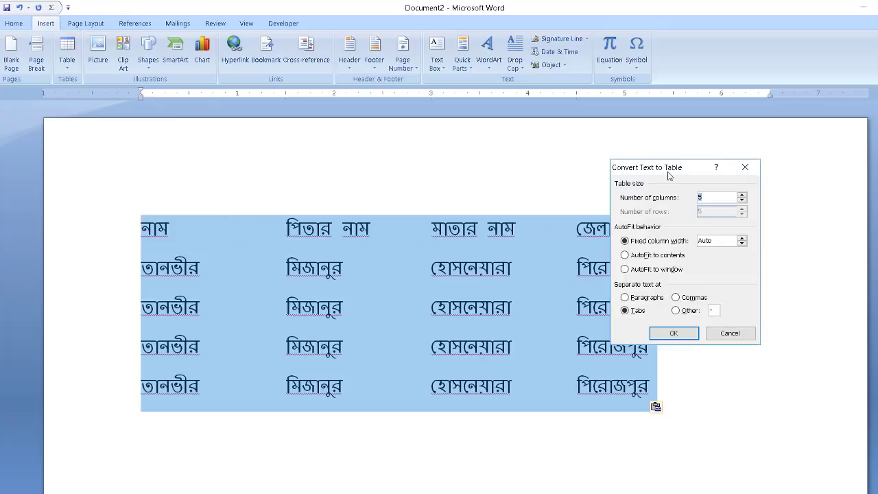
drag(678, 167, 386, 80)
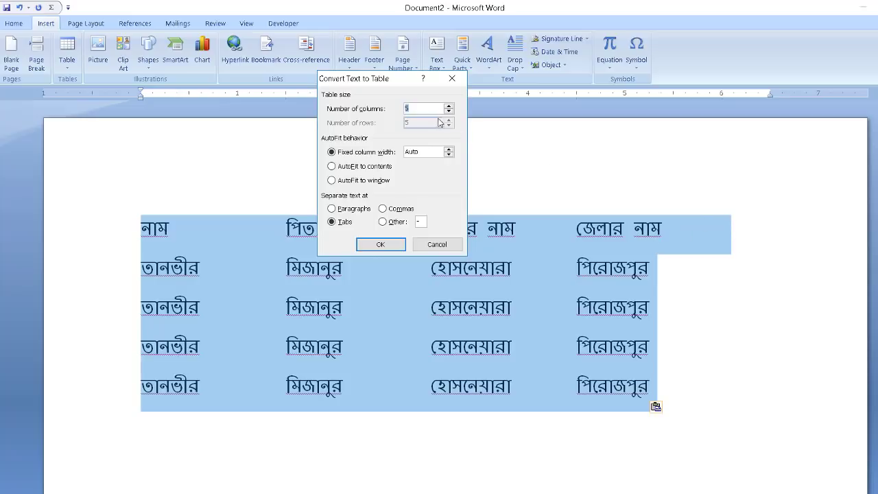
key(End)
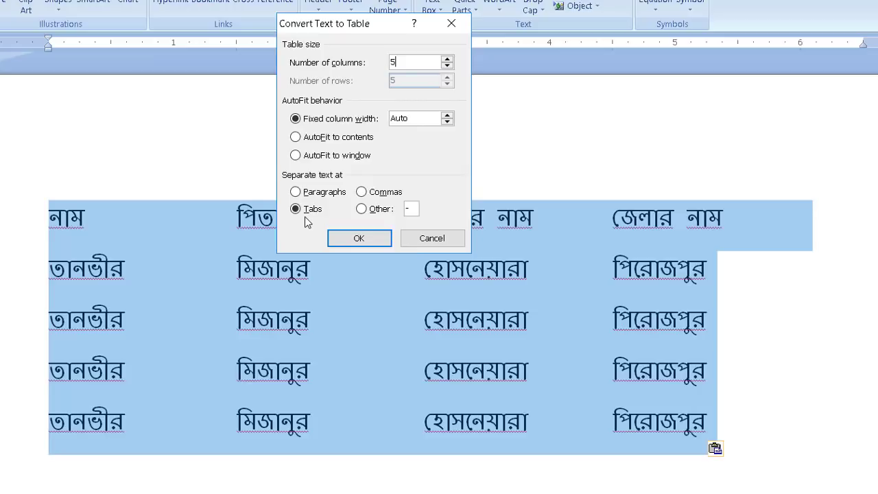
click(366, 241)
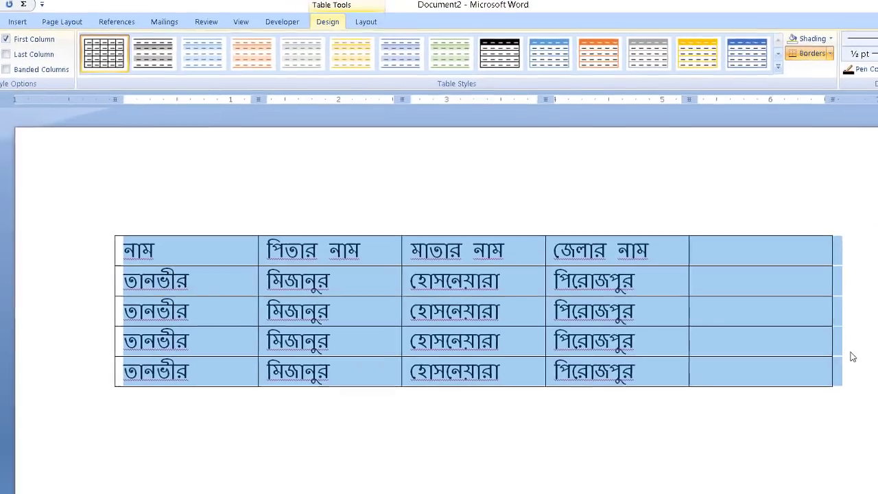
Add two empty rows at the bottom of the table.
click(805, 382)
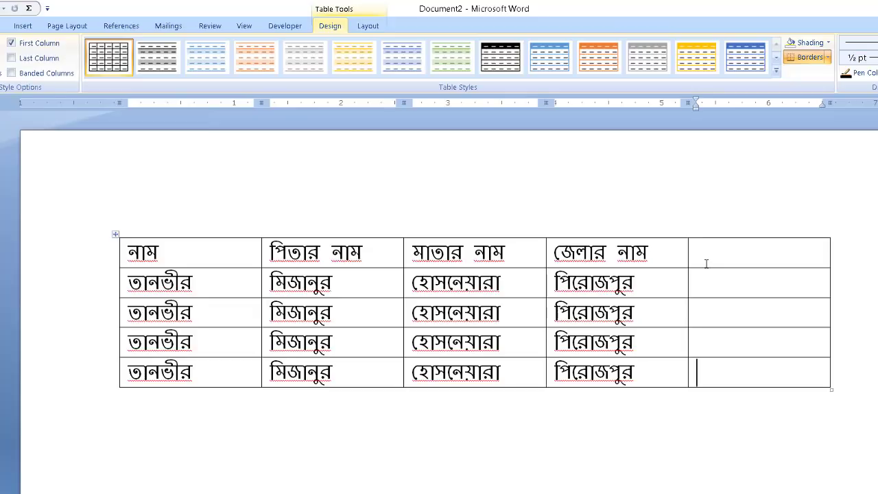
click(849, 374)
key(Return)
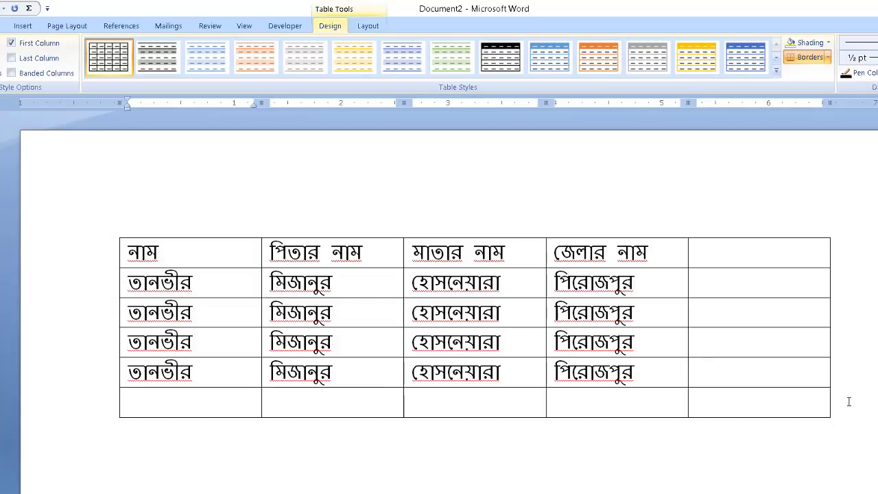
click(848, 403)
key(Return)
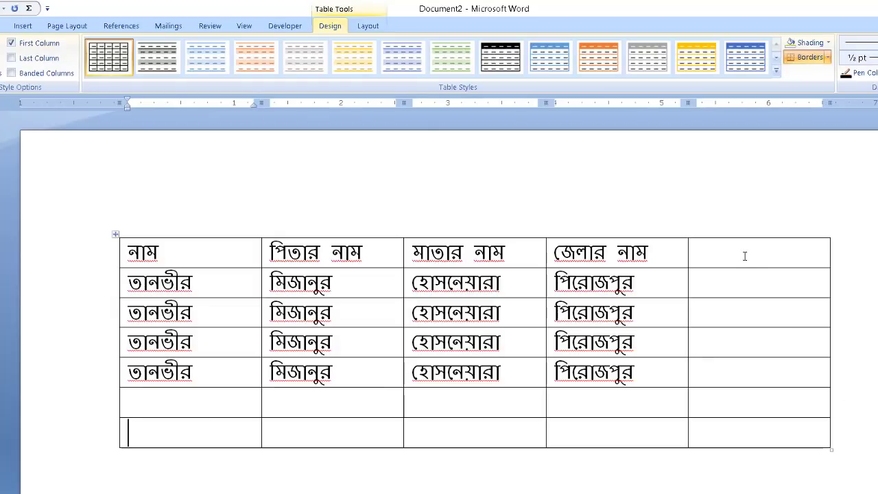
Delete the empty fifth column and widen the mother's-name and district columns.
drag(720, 249, 800, 427)
right_click(746, 300)
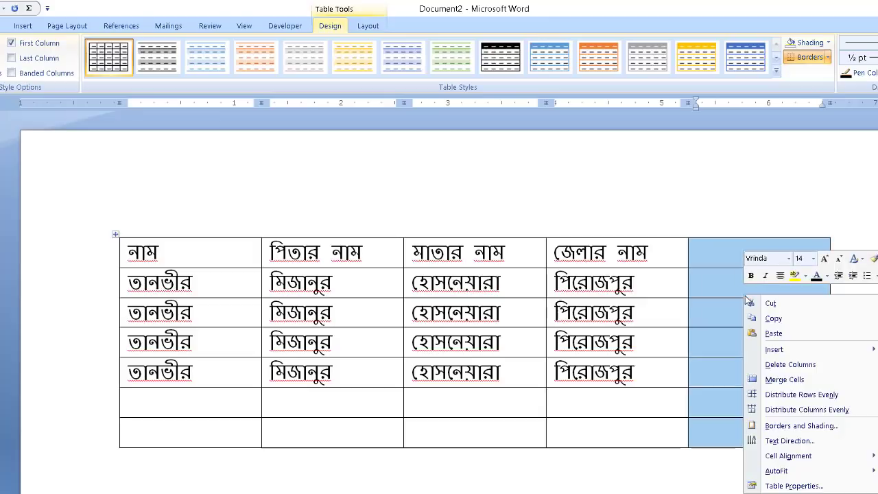
mouse_move(779, 351)
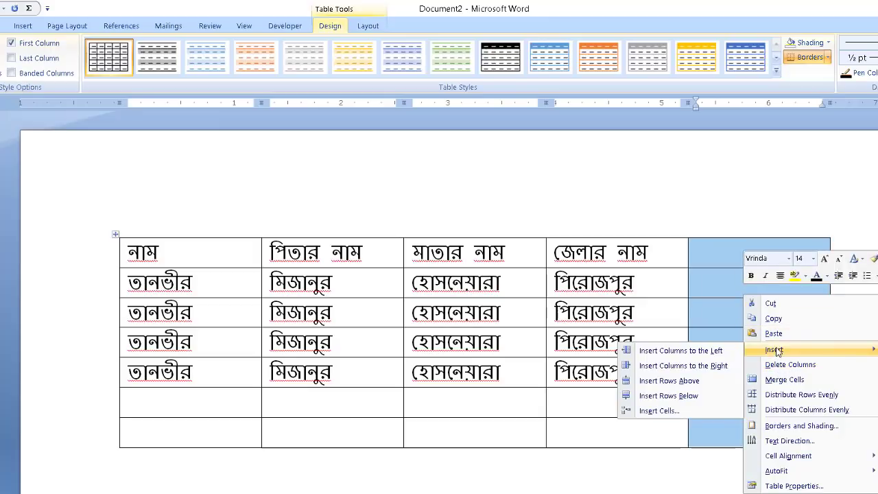
click(782, 365)
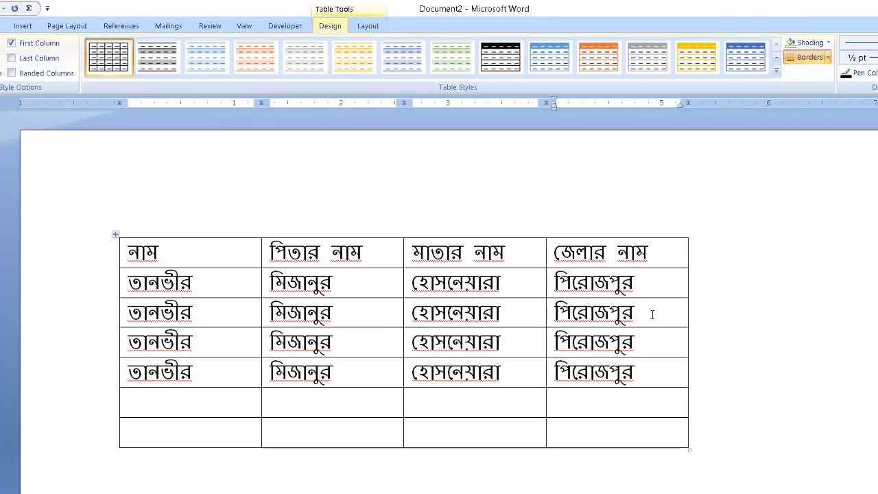
click(790, 330)
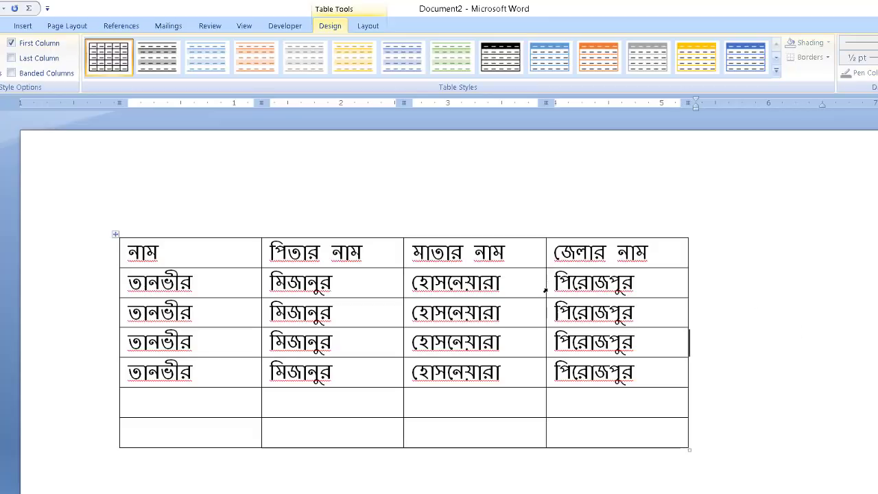
drag(546, 290, 594, 291)
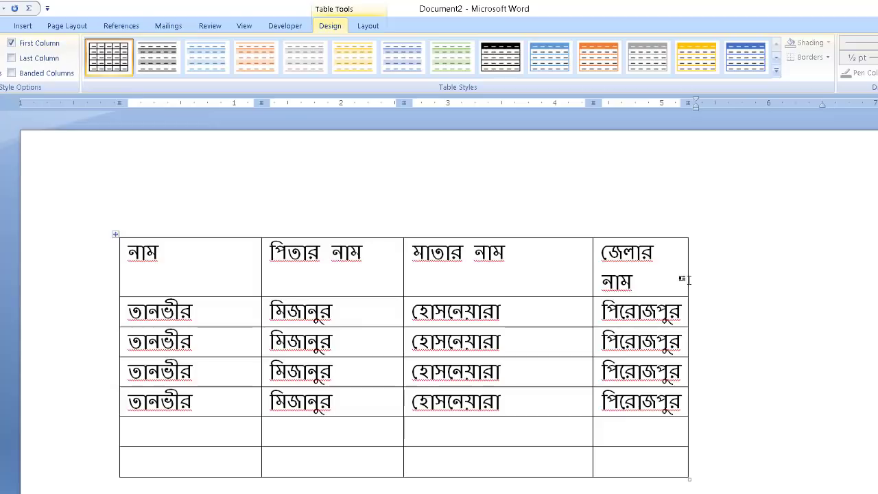
drag(687, 278, 802, 277)
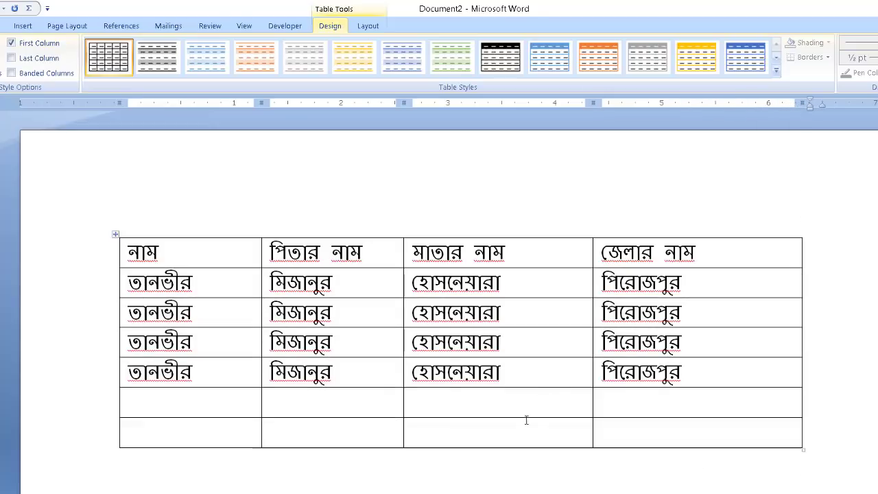
click(4, 25)
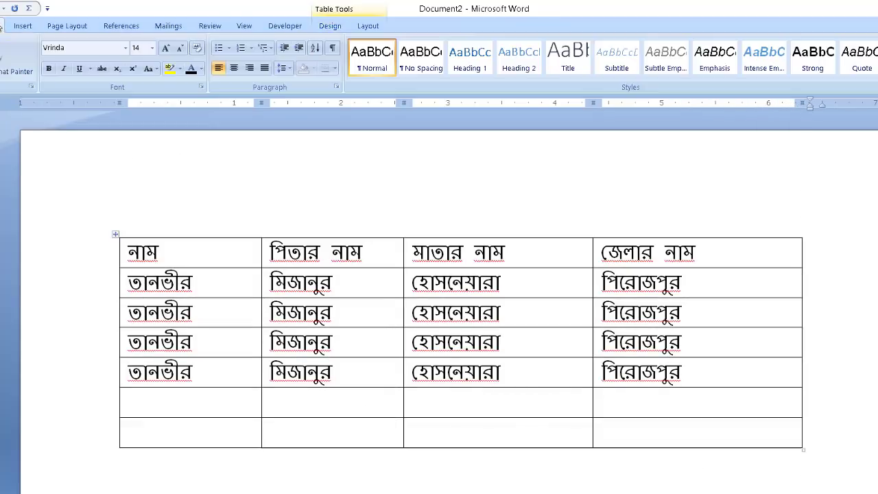
drag(141, 251, 714, 418)
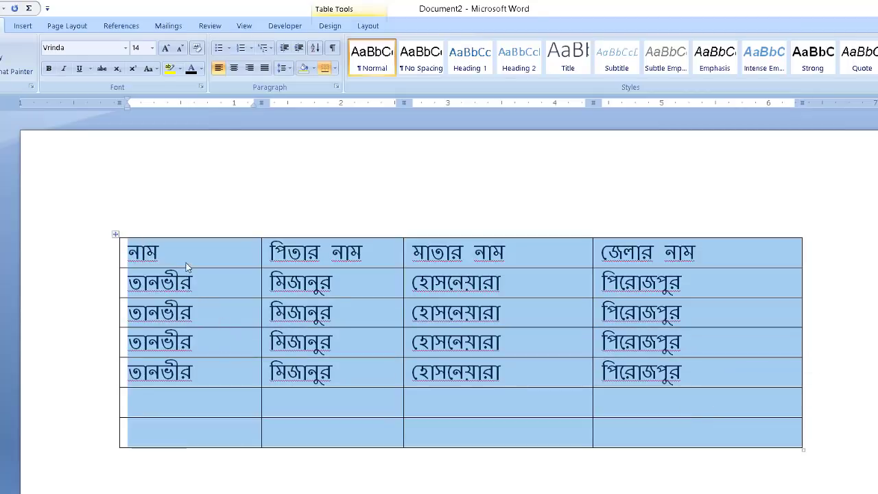
click(200, 246)
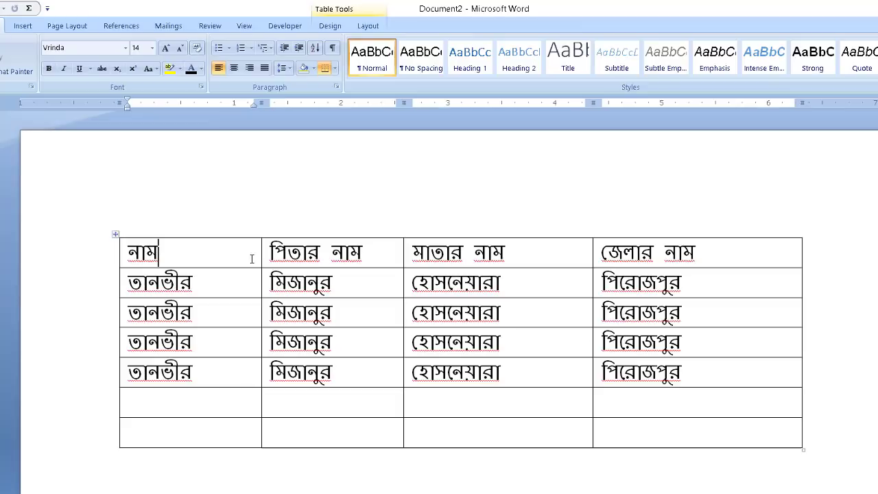
drag(131, 245, 710, 392)
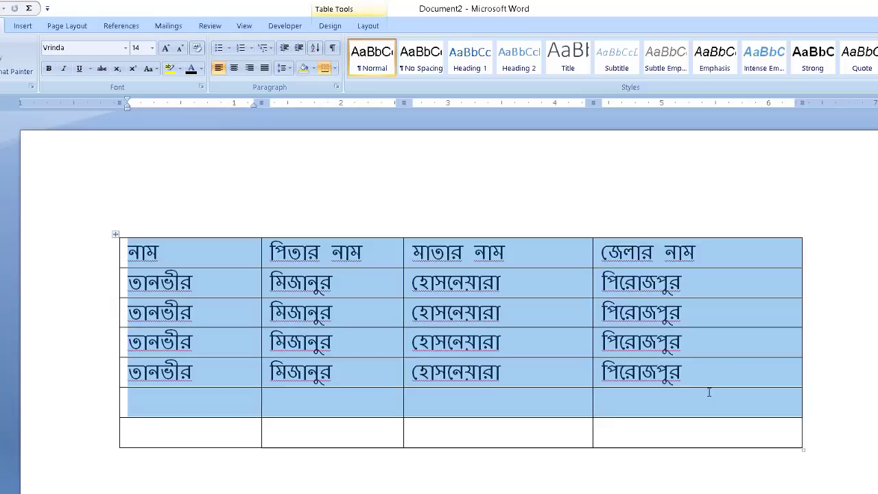